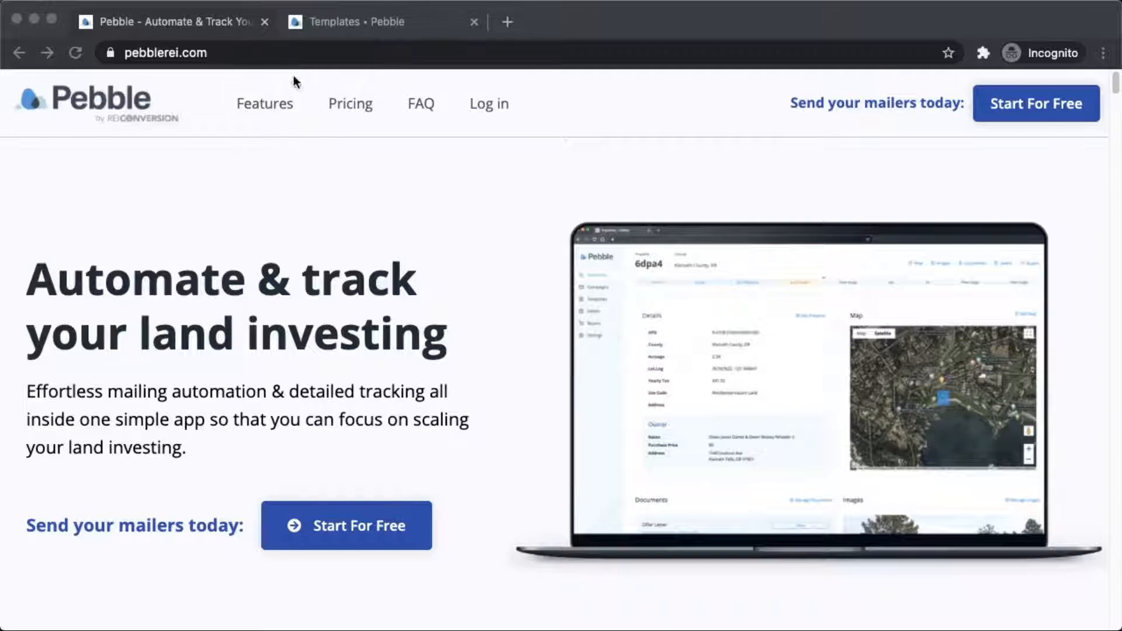
Switch to the Pebble Templates page in the second browser tab.
{"action": "left_click", "coordinate": [330, 18]}
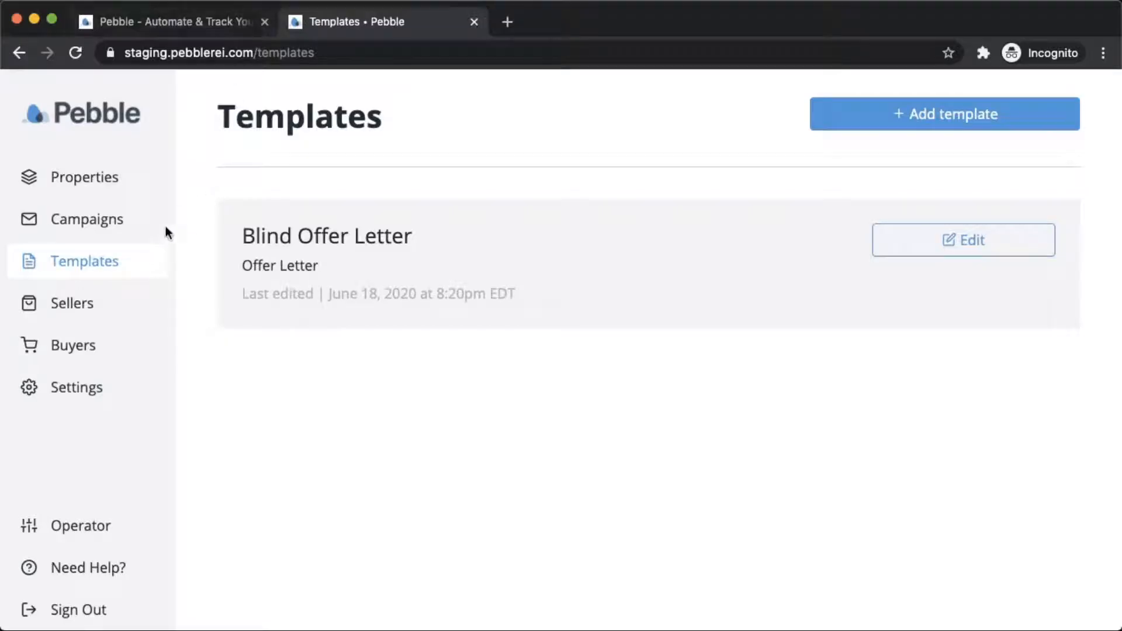
Open the Template Library from Templates and browse its seven starter template cards.
{"action": "left_click", "coordinate": [72, 271]}
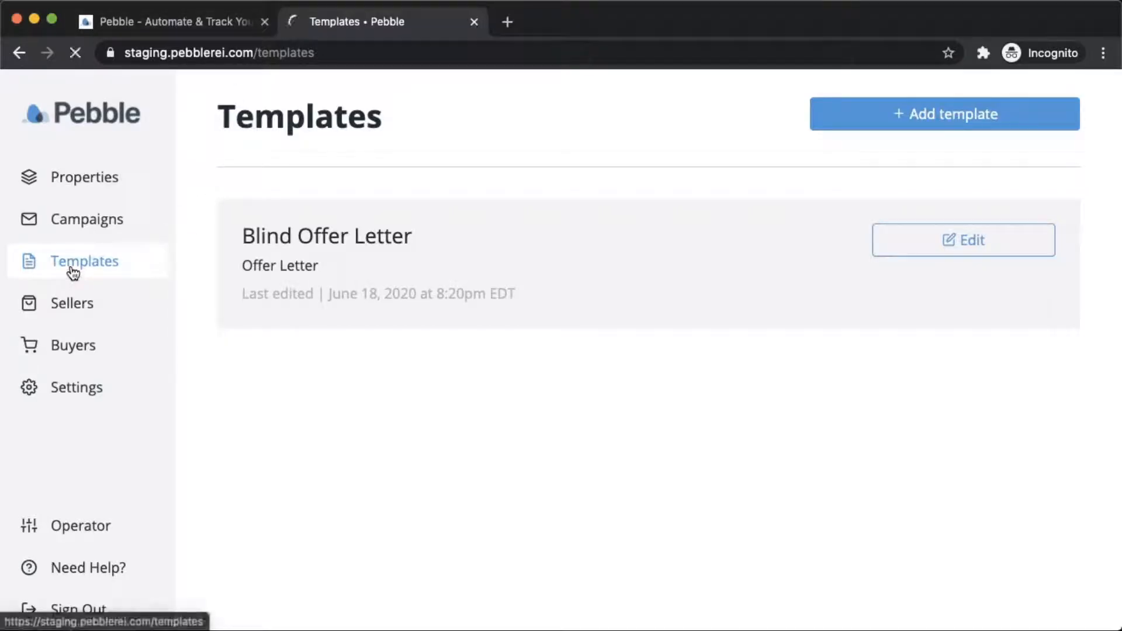
{"action": "left_click", "coordinate": [913, 120]}
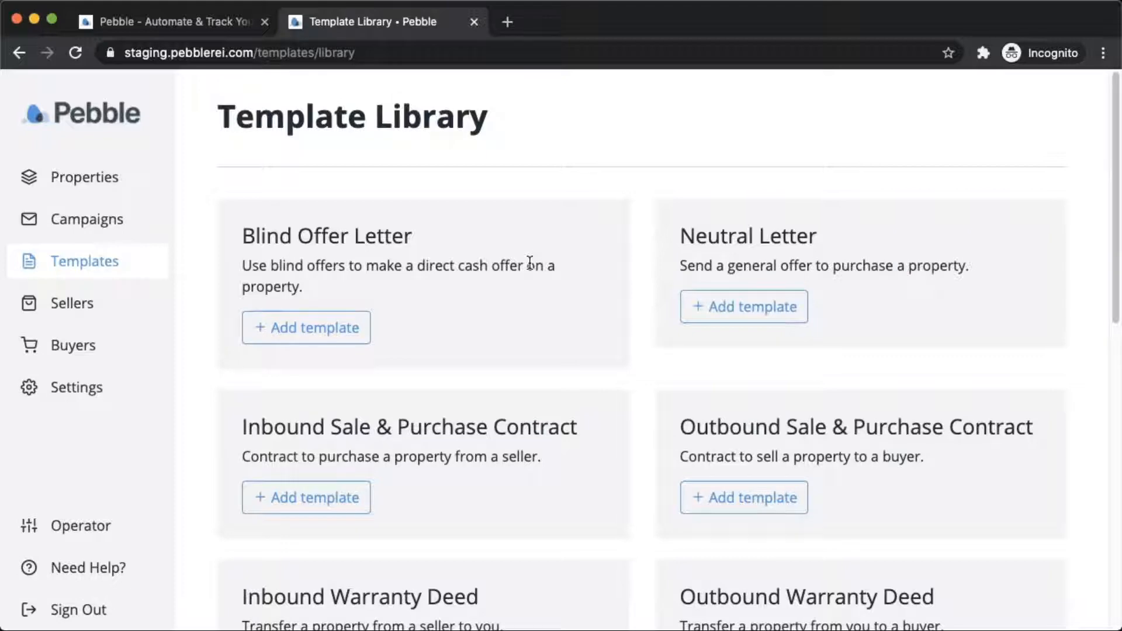
{"action": "scroll", "coordinate": [530, 263], "scroll_direction": "down", "scroll_amount": 3}
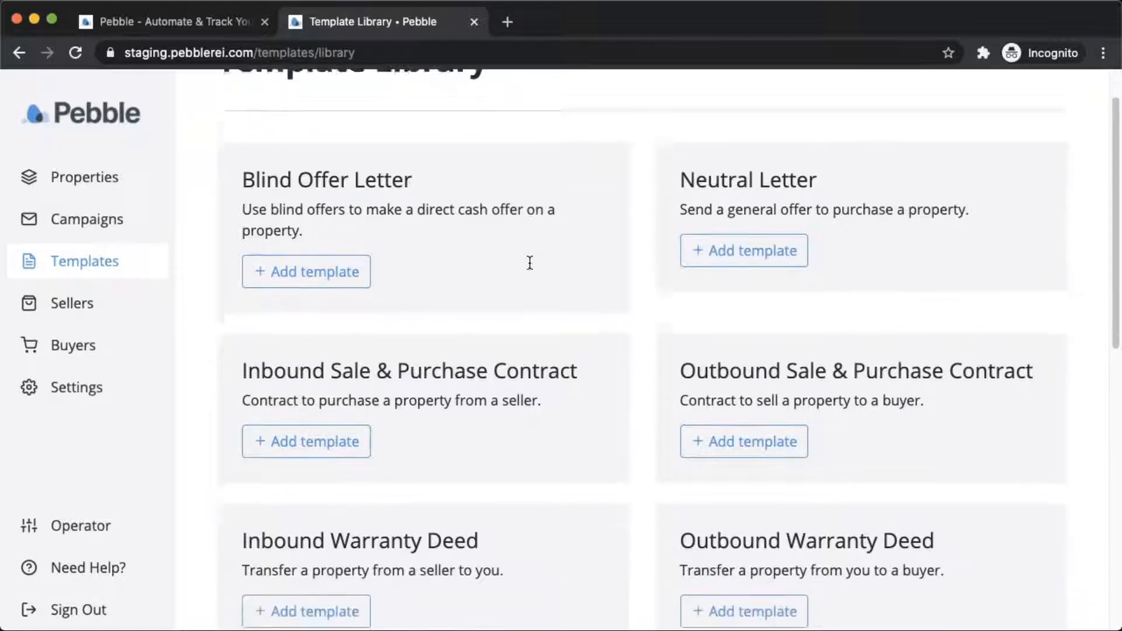
{"action": "scroll", "coordinate": [530, 262], "scroll_direction": "down", "scroll_amount": 2}
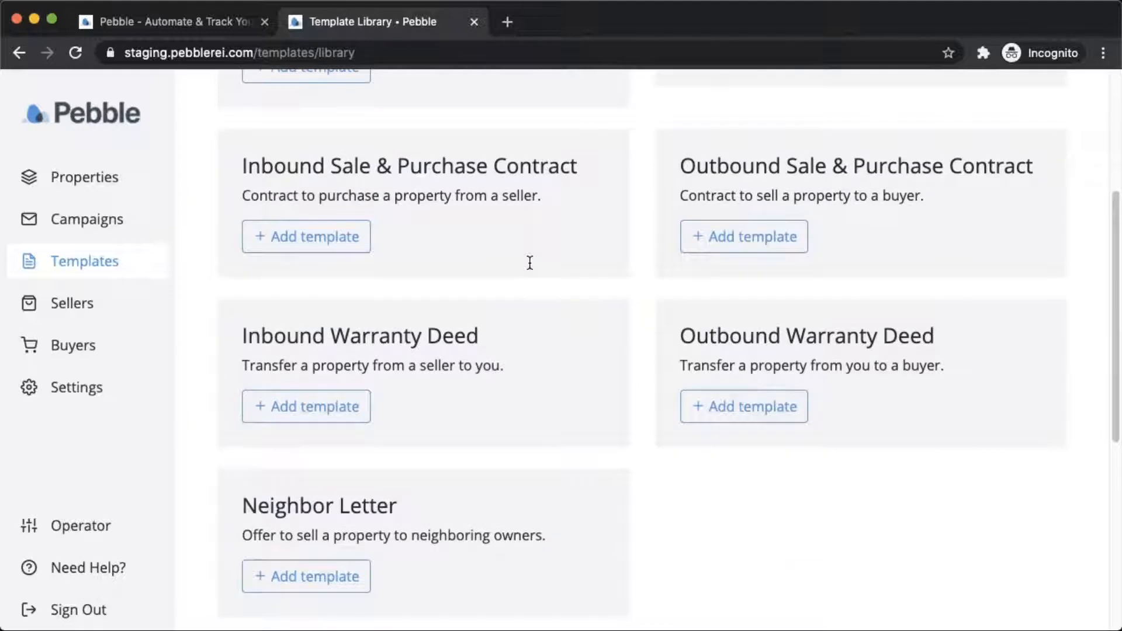
{"action": "scroll", "coordinate": [530, 263], "scroll_direction": "up", "scroll_amount": 3}
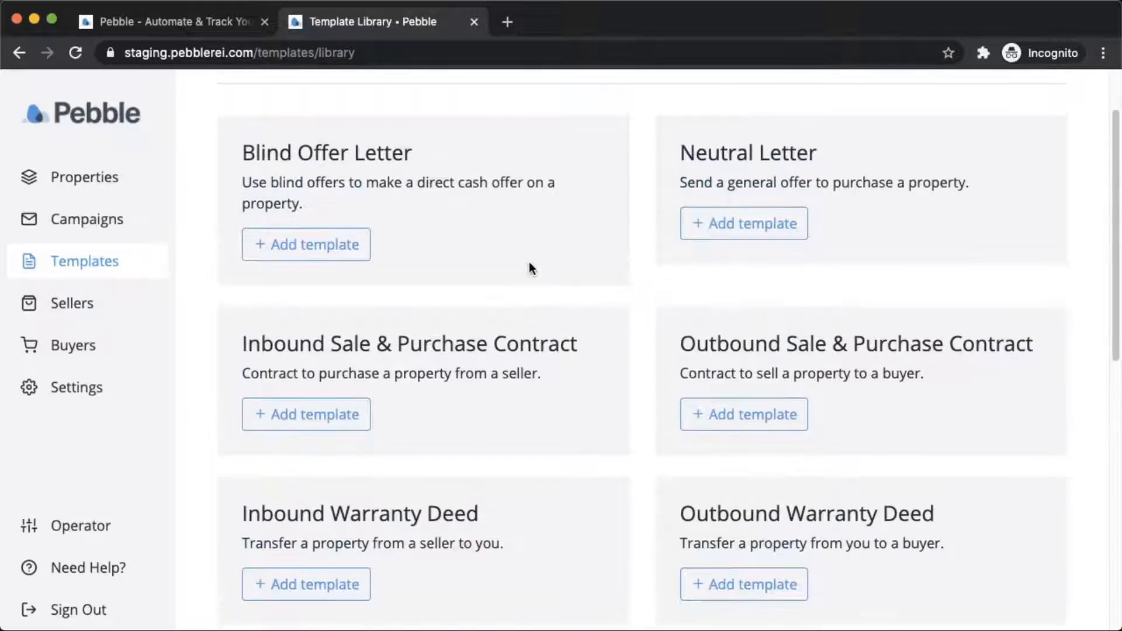
{"action": "scroll", "coordinate": [530, 268], "scroll_direction": "down", "scroll_amount": 1}
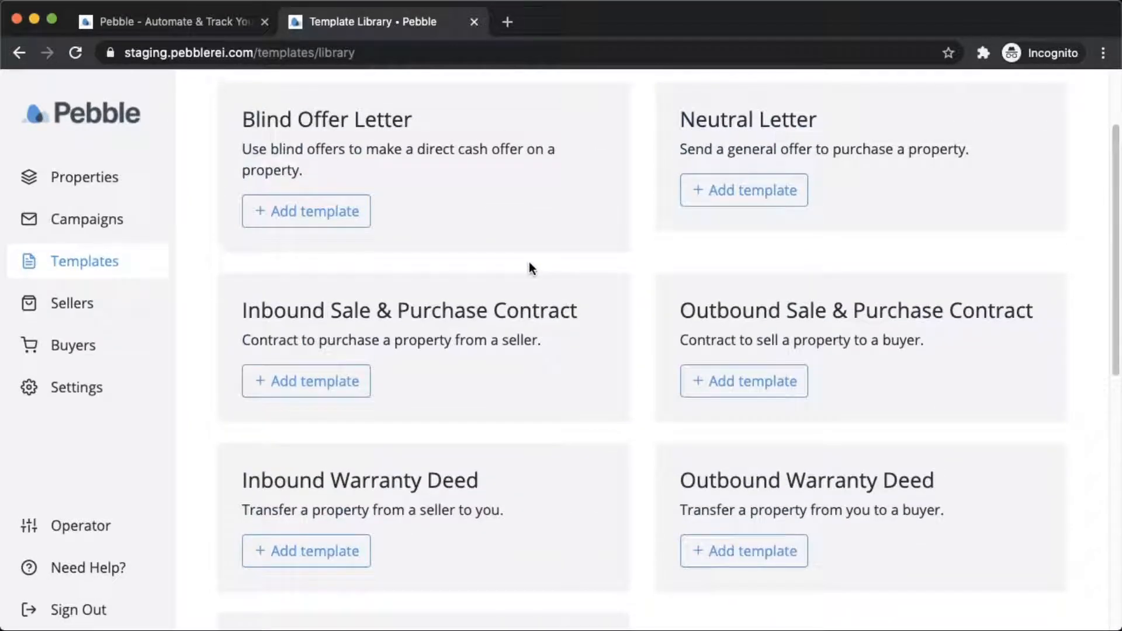
{"action": "scroll", "coordinate": [530, 268], "scroll_direction": "down", "scroll_amount": 2}
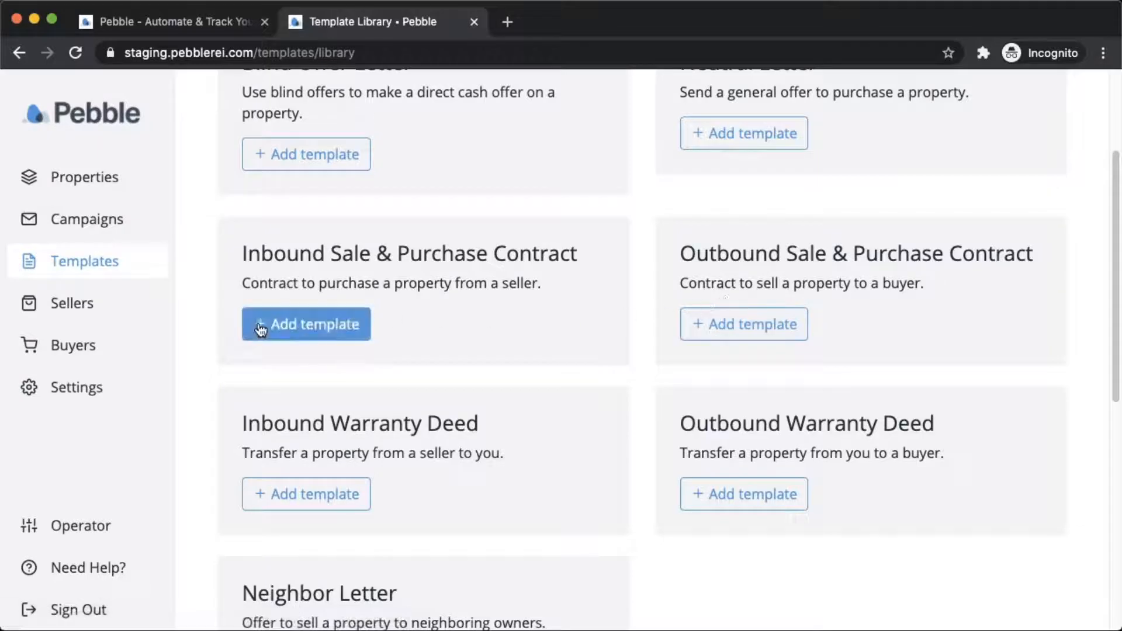
Create a template from the Inbound Sale & Purchase Contract card, renaming 'My' to 'Default'.
{"action": "left_click", "coordinate": [288, 326]}
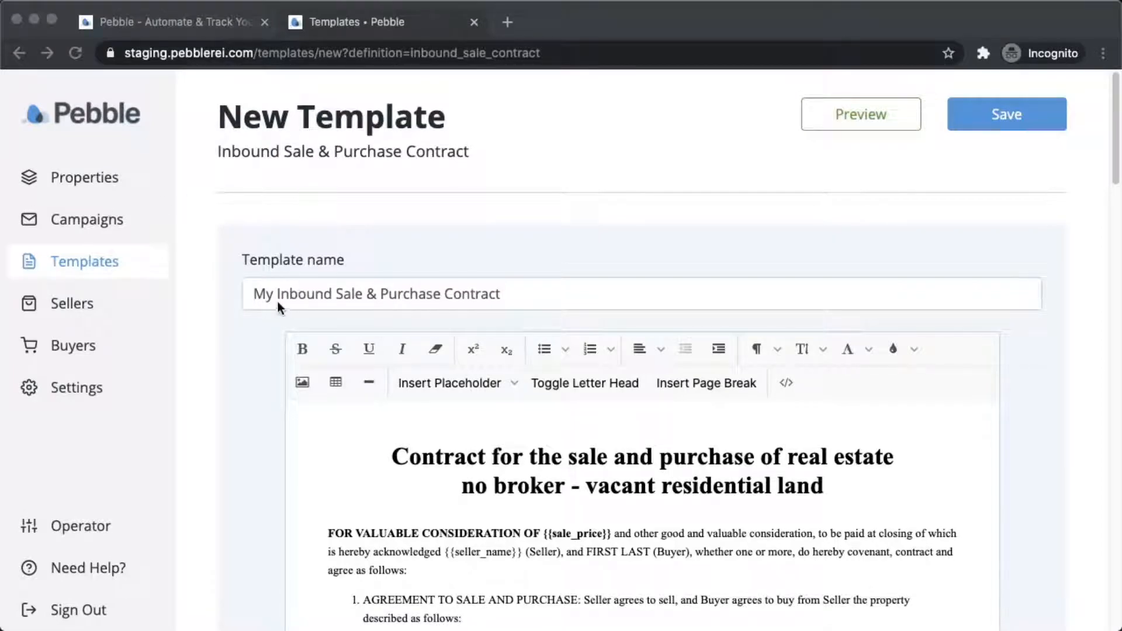
{"action": "double_click", "coordinate": [258, 295]}
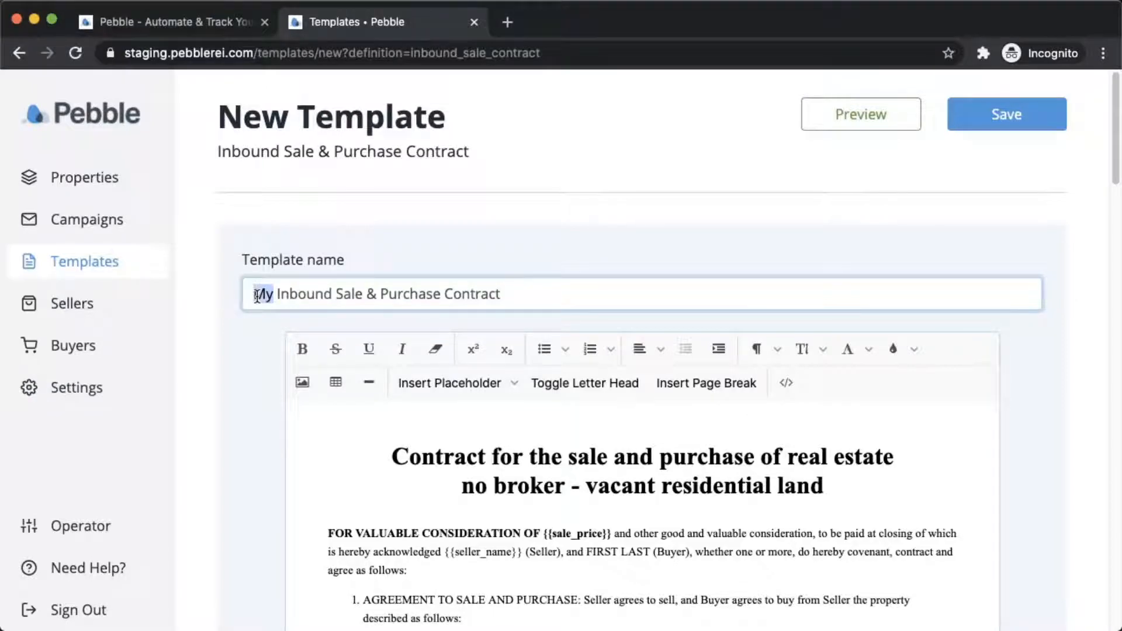
{"action": "type", "text": "D"}
{"action": "key", "text": "BackSpace"}
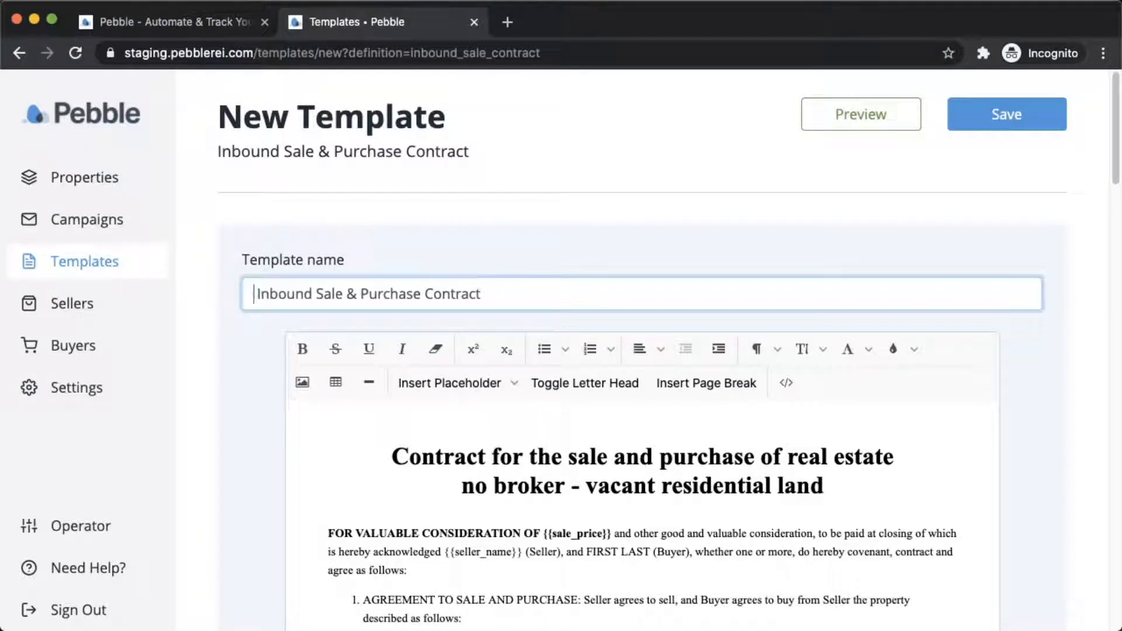
{"action": "type", "text": "De"}
{"action": "type", "text": "fau"}
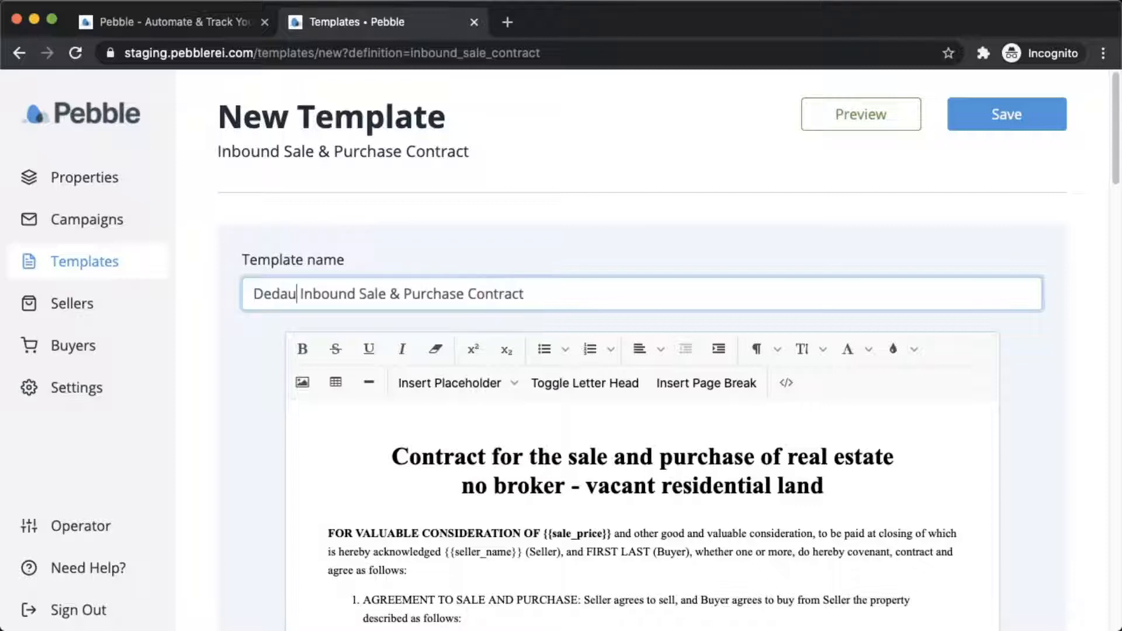
{"action": "key", "text": "BackSpace"}
{"action": "key", "text": "BackSpace"}
{"action": "type", "text": "ault"}
{"action": "key", "text": "BackSpace"}
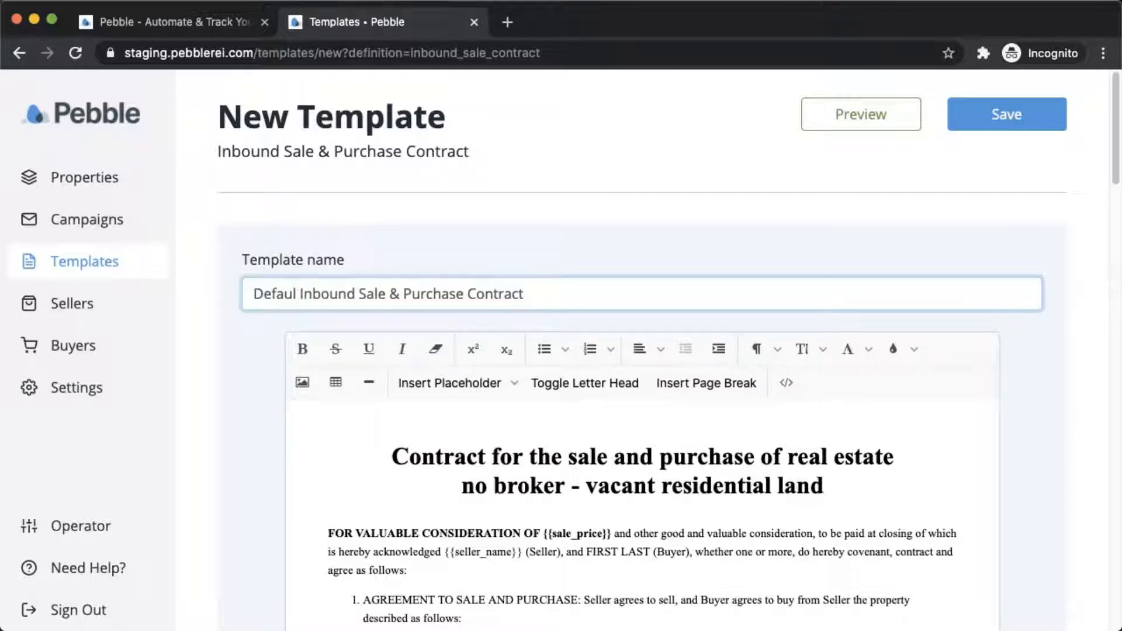
{"action": "type", "text": "t"}
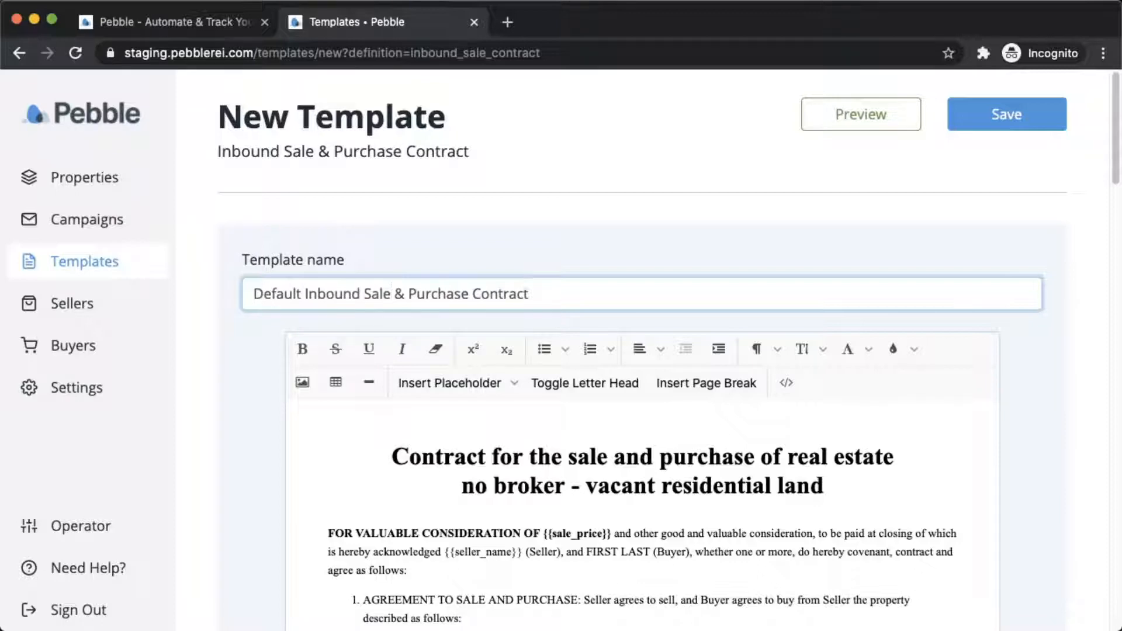
{"action": "scroll", "coordinate": [363, 333], "scroll_direction": "down", "scroll_amount": 3}
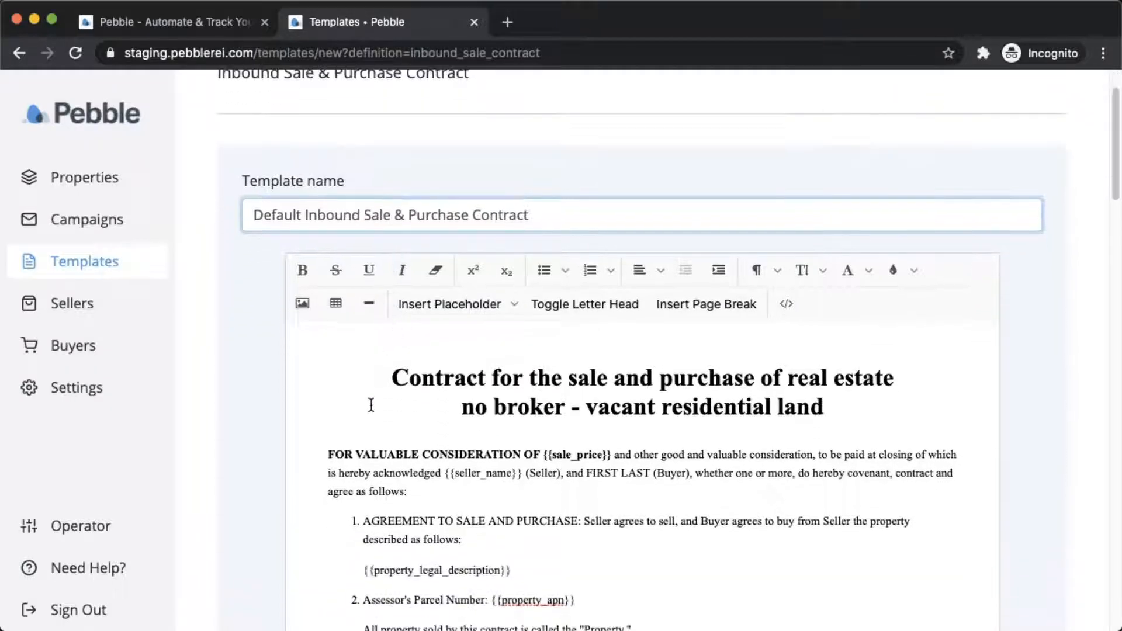
{"action": "scroll", "coordinate": [372, 405], "scroll_direction": "down", "scroll_amount": 1}
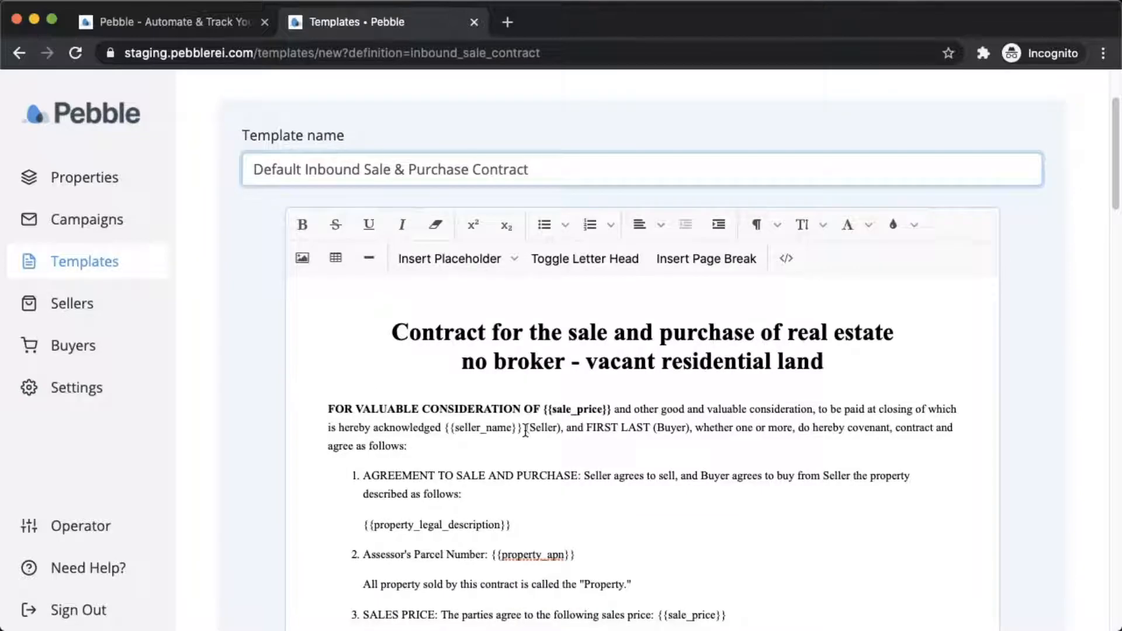
{"action": "scroll", "coordinate": [525, 430], "scroll_direction": "down", "scroll_amount": 1}
{"action": "scroll", "coordinate": [525, 431], "scroll_direction": "down", "scroll_amount": 1}
{"action": "left_click", "coordinate": [541, 459]}
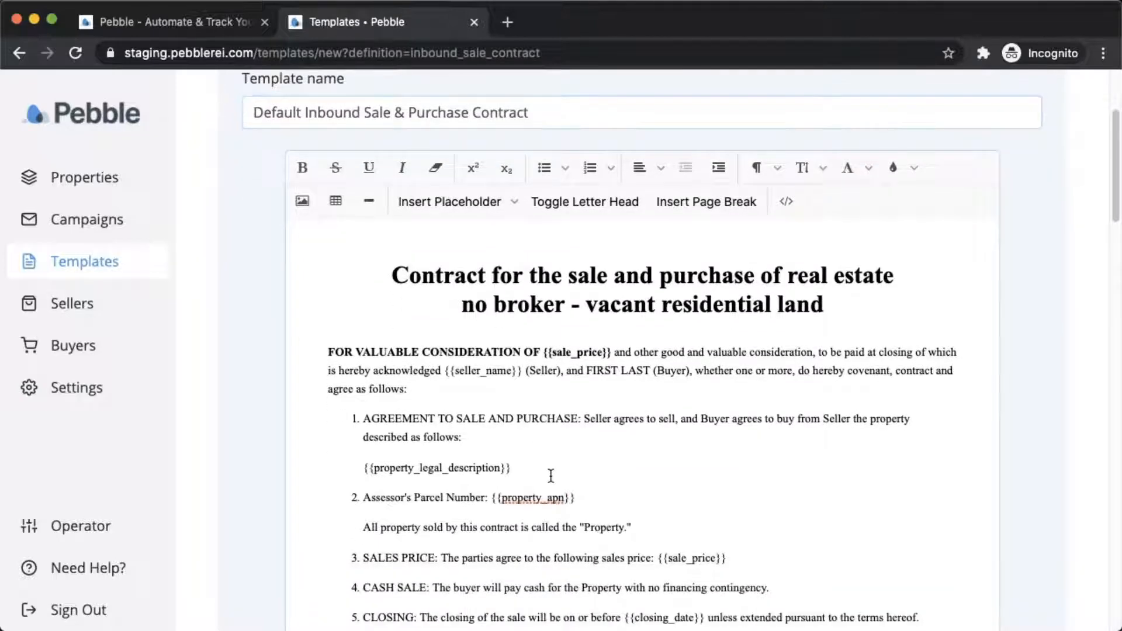
{"action": "scroll", "coordinate": [523, 445], "scroll_direction": "down", "scroll_amount": 1}
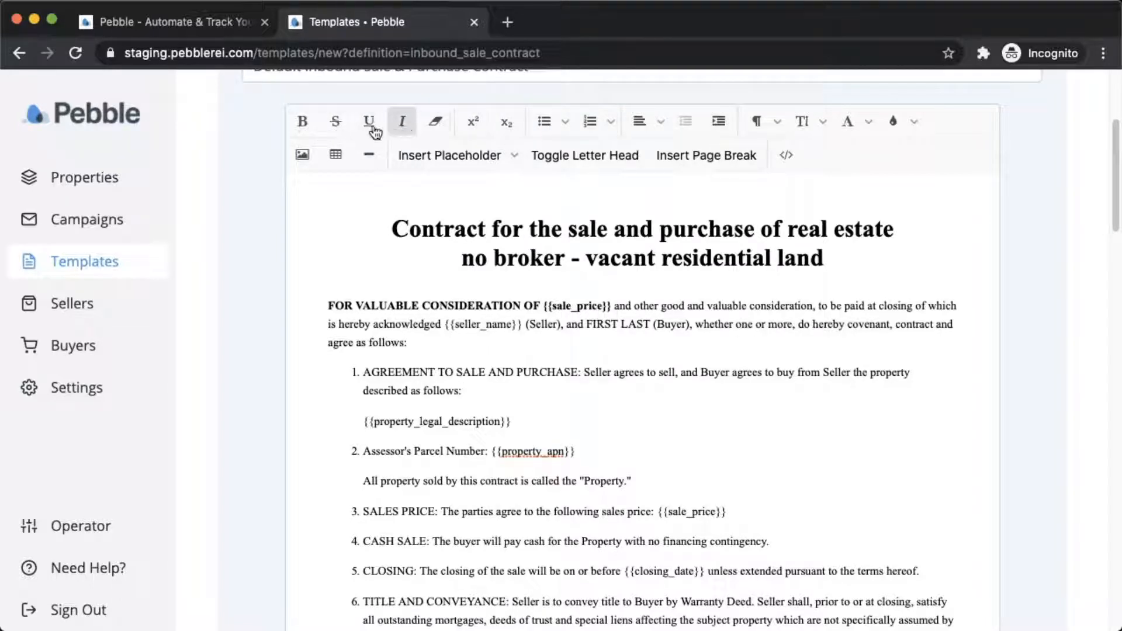
{"action": "left_click", "coordinate": [779, 122]}
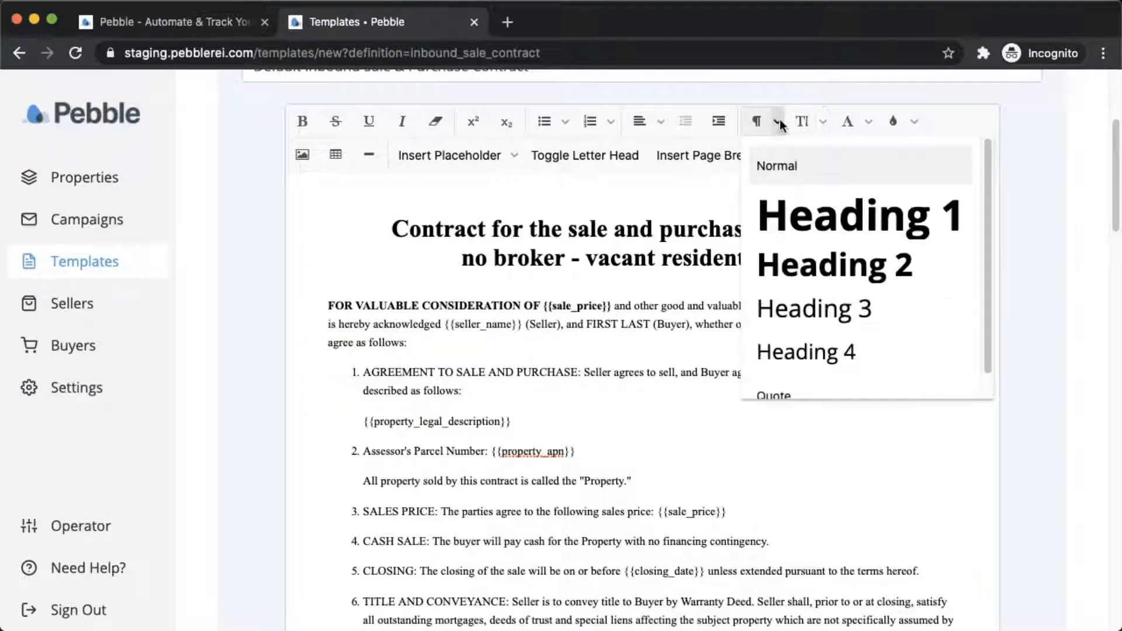
{"action": "left_click", "coordinate": [822, 121]}
{"action": "left_click", "coordinate": [868, 122]}
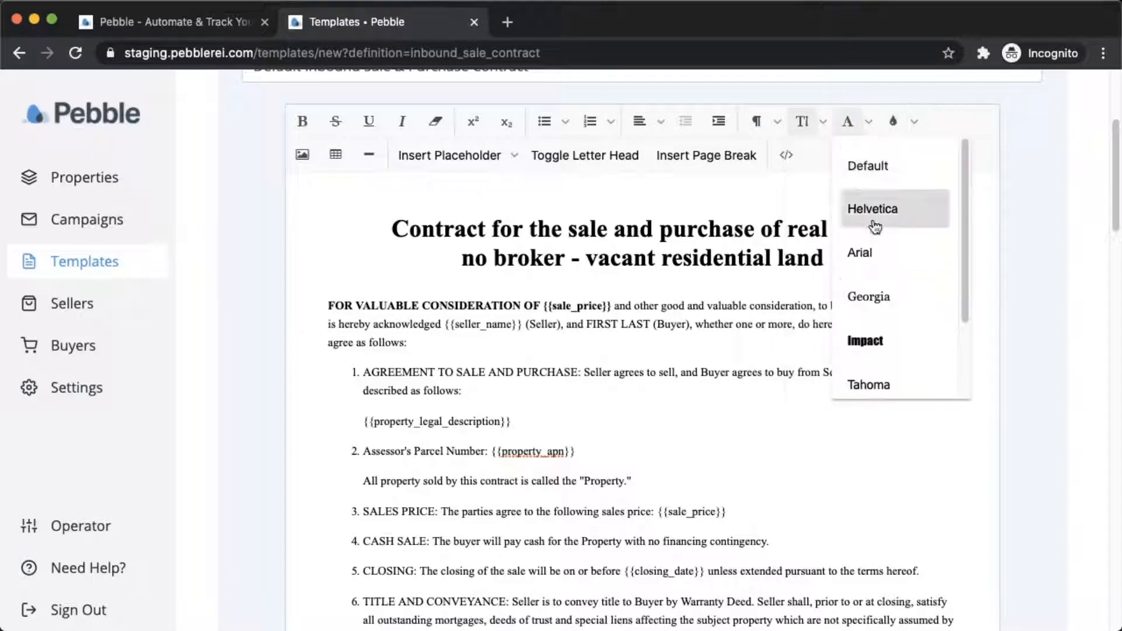
{"action": "scroll", "coordinate": [876, 269], "scroll_direction": "down", "scroll_amount": 1}
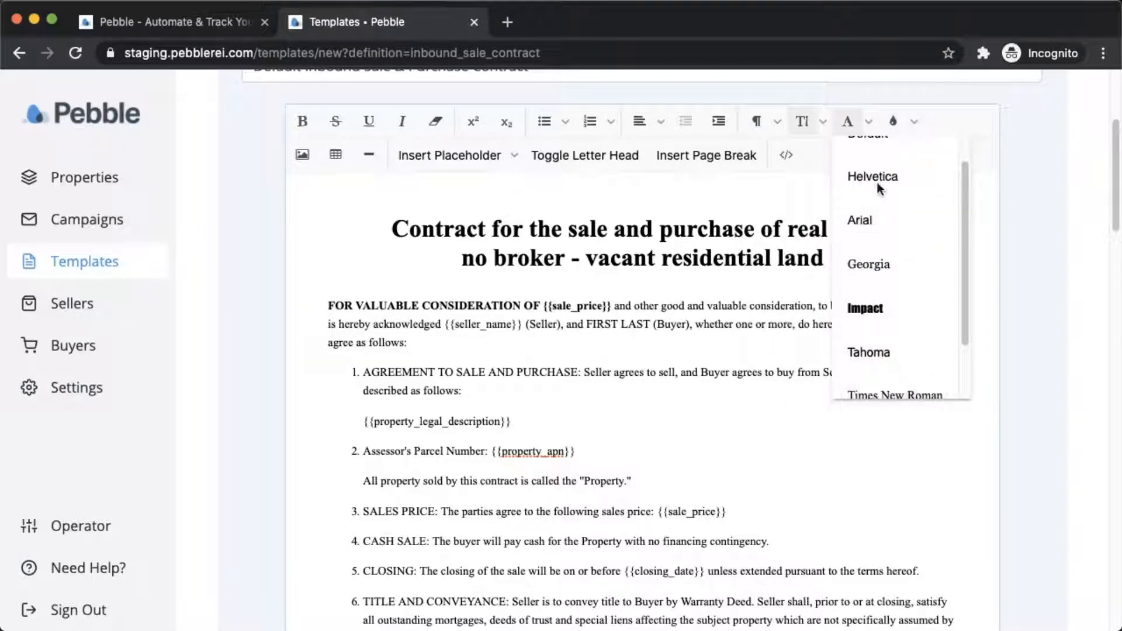
{"action": "double_click", "coordinate": [872, 121]}
{"action": "left_click", "coordinate": [911, 123]}
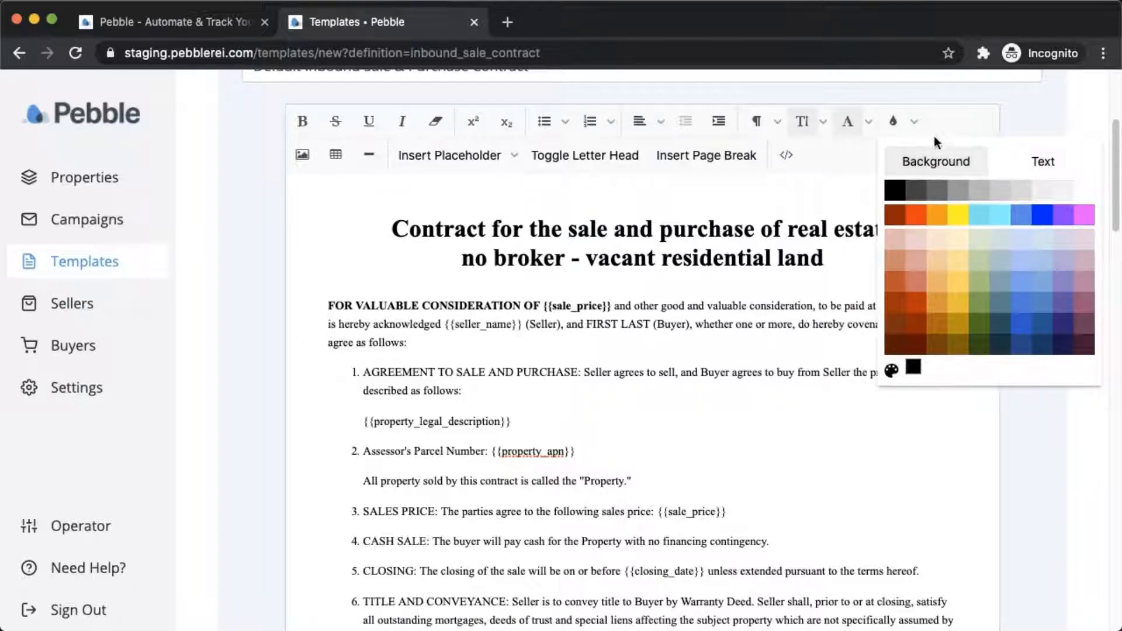
{"action": "left_click", "coordinate": [912, 125]}
{"action": "left_click", "coordinate": [691, 325]}
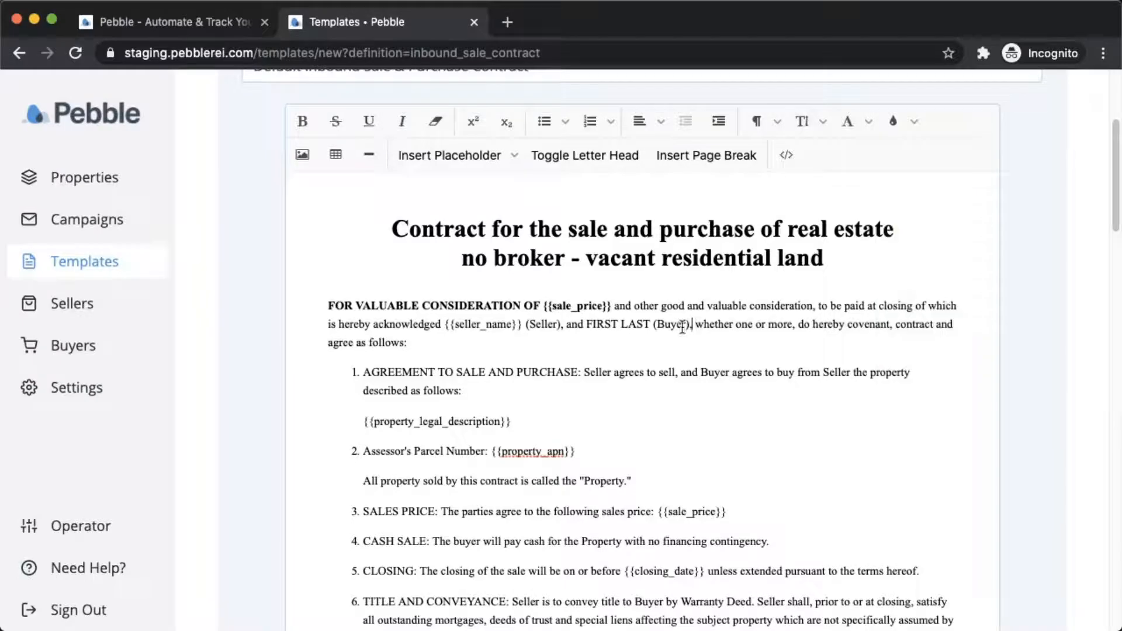
{"action": "scroll", "coordinate": [673, 328], "scroll_direction": "down", "scroll_amount": 1}
{"action": "scroll", "coordinate": [527, 286], "scroll_direction": "up", "scroll_amount": 2}
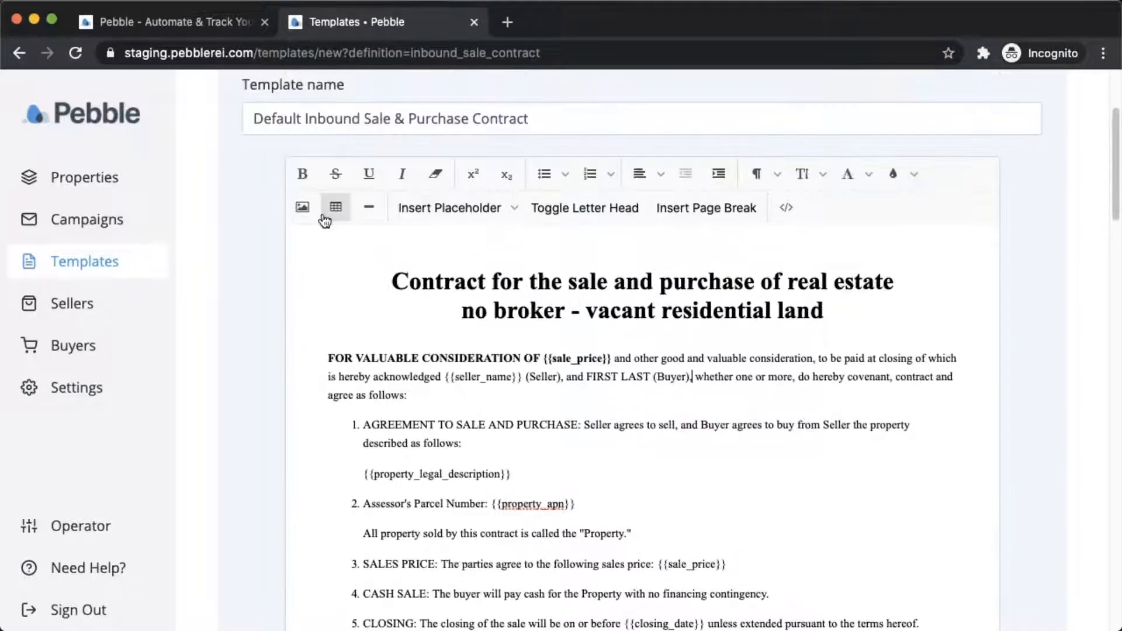
{"action": "left_click", "coordinate": [302, 208]}
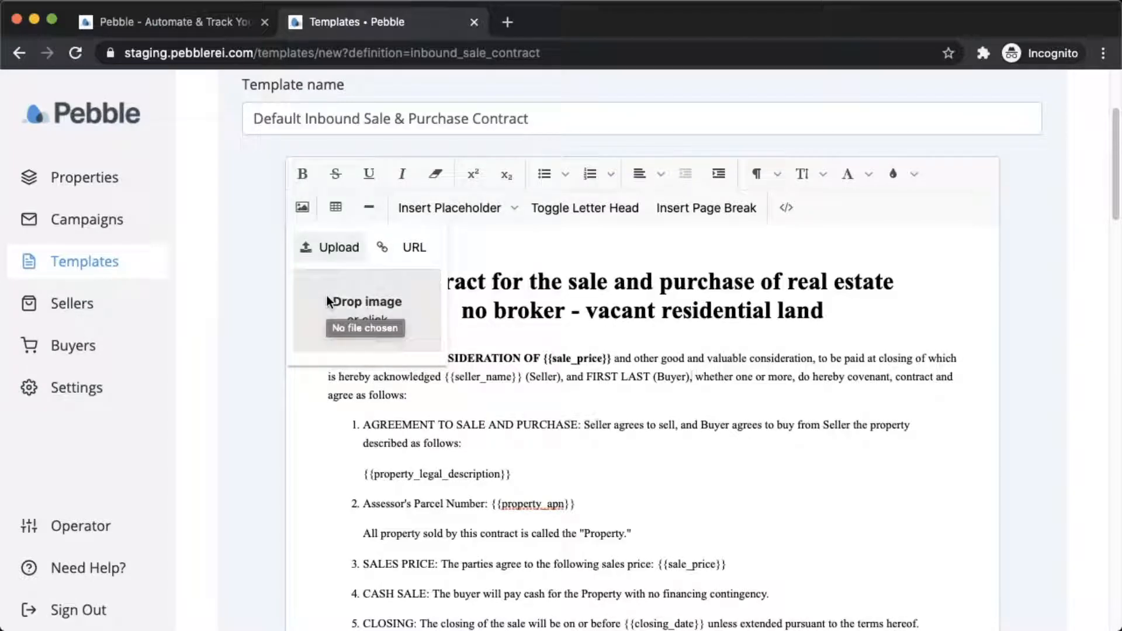
{"action": "left_click", "coordinate": [335, 207]}
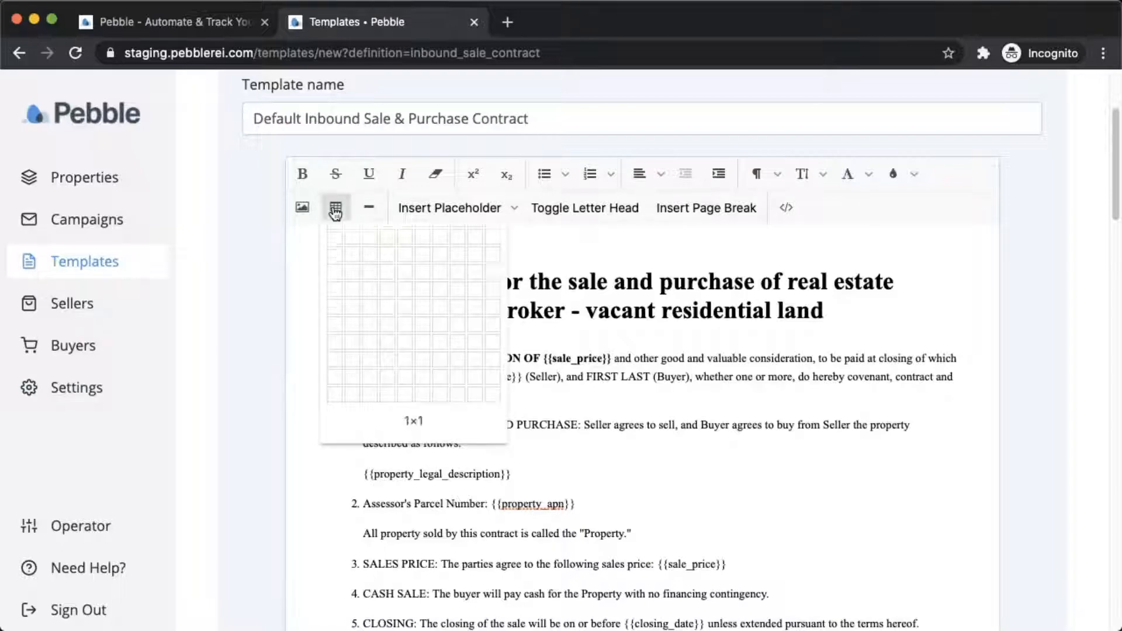
{"action": "left_click", "coordinate": [561, 304]}
{"action": "scroll", "coordinate": [529, 332], "scroll_direction": "down", "scroll_amount": 2}
{"action": "scroll", "coordinate": [529, 332], "scroll_direction": "down", "scroll_amount": 6}
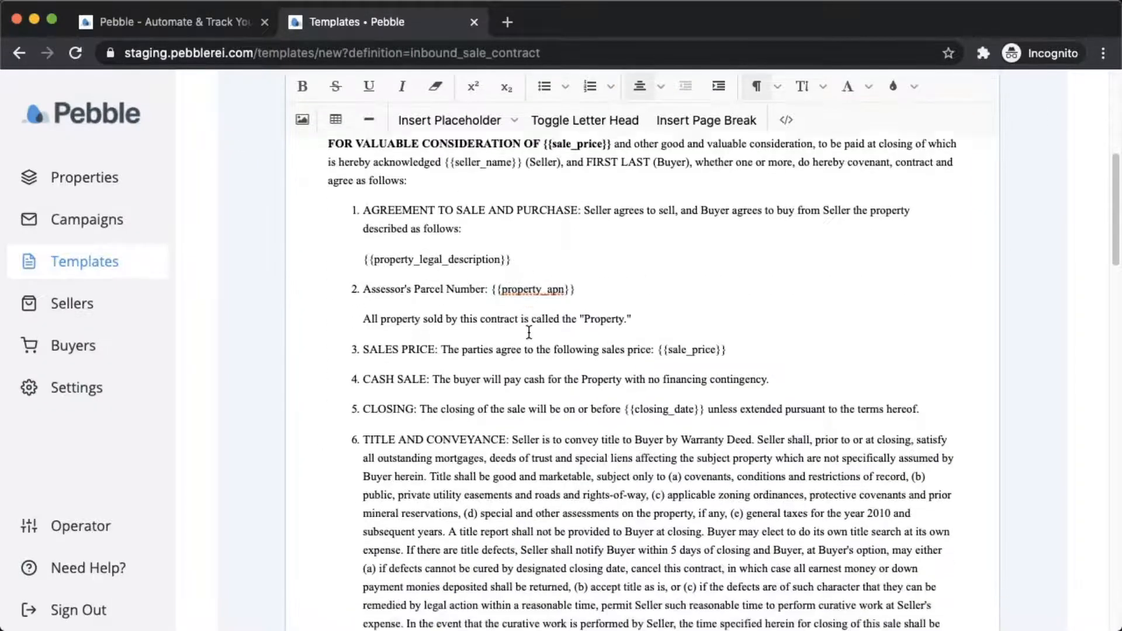
{"action": "scroll", "coordinate": [524, 332], "scroll_direction": "down", "scroll_amount": 5}
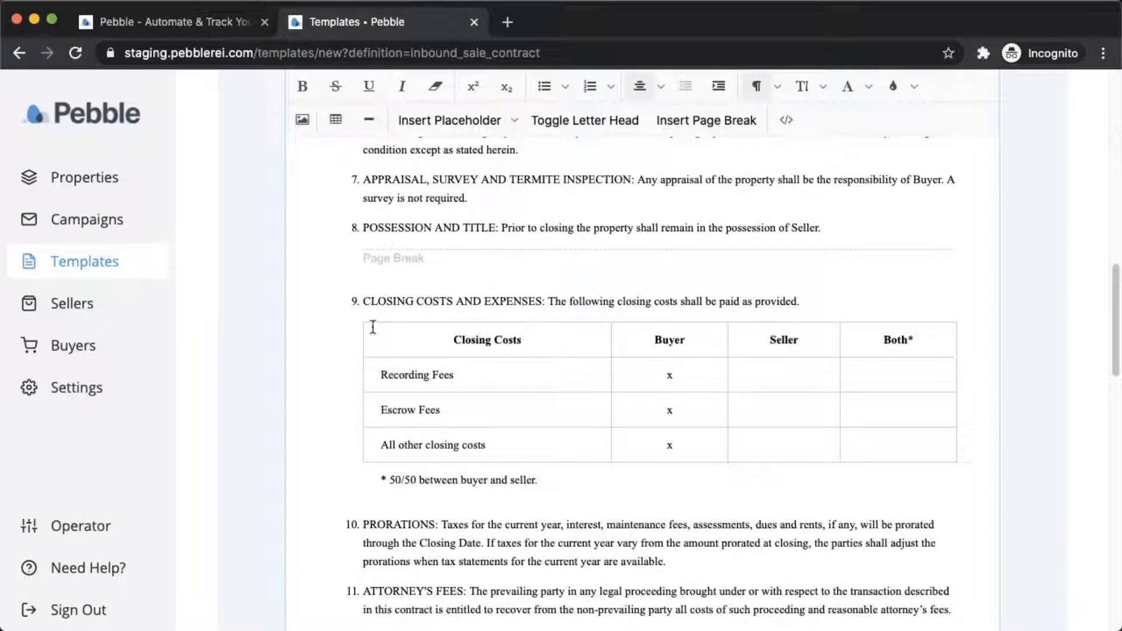
{"action": "left_click", "coordinate": [668, 406]}
{"action": "left_click", "coordinate": [662, 379]}
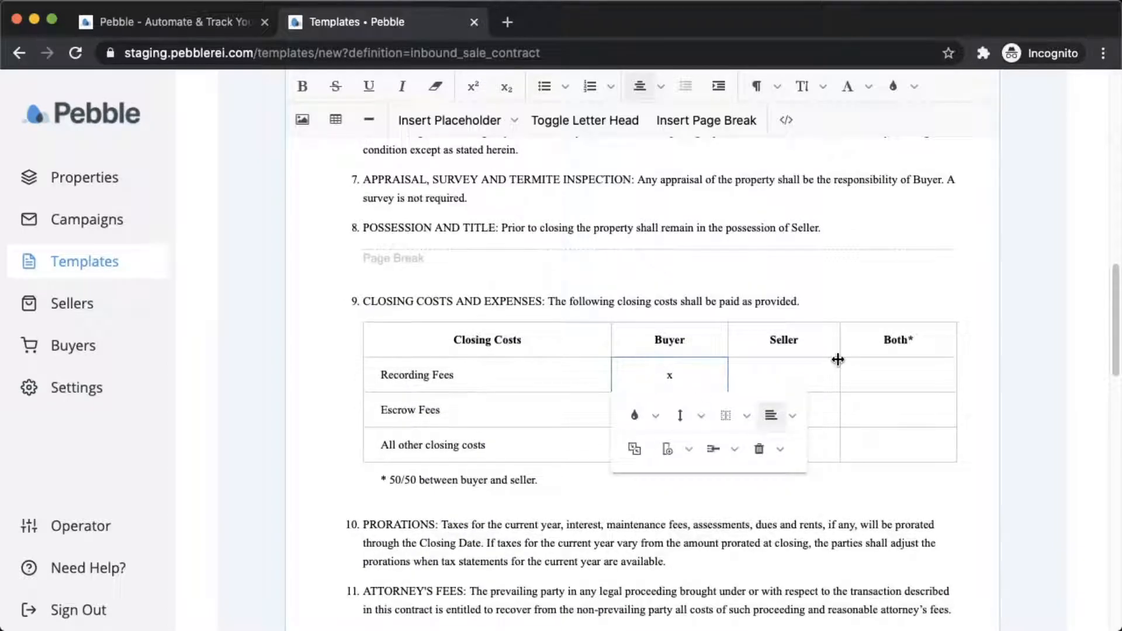
{"action": "left_click", "coordinate": [812, 370]}
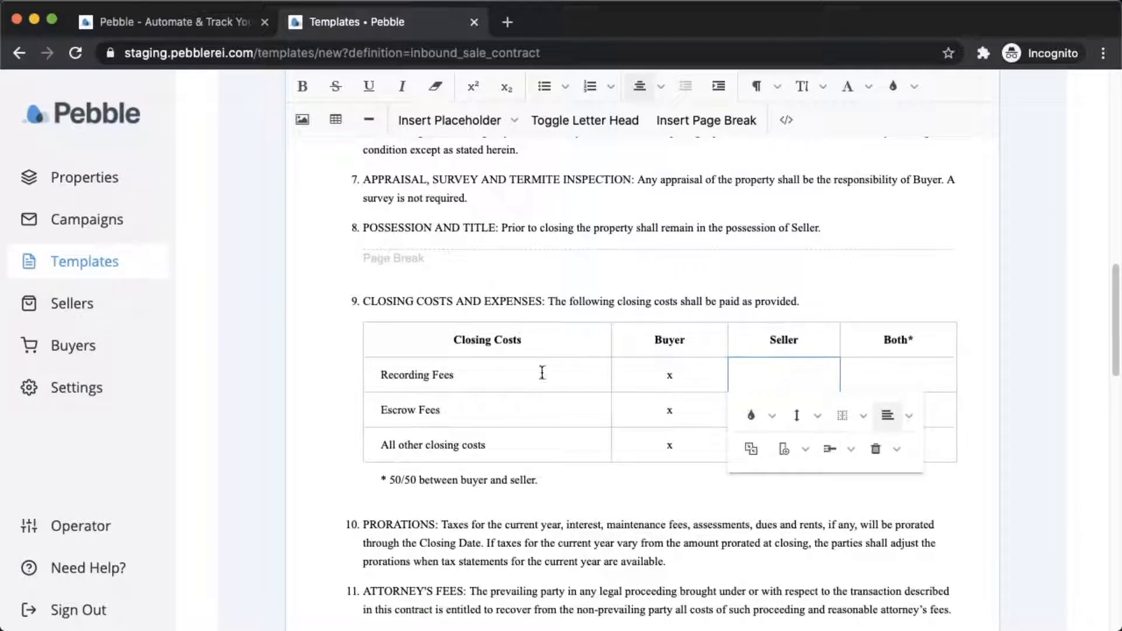
{"action": "scroll", "coordinate": [576, 325], "scroll_direction": "up", "scroll_amount": 15}
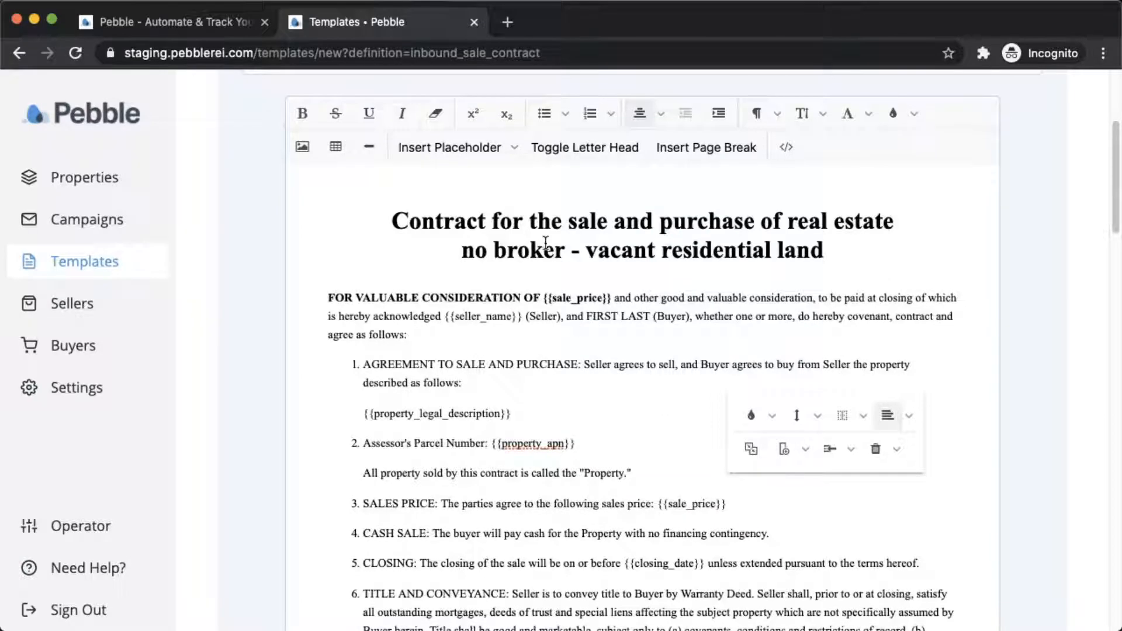
{"action": "left_click", "coordinate": [483, 343]}
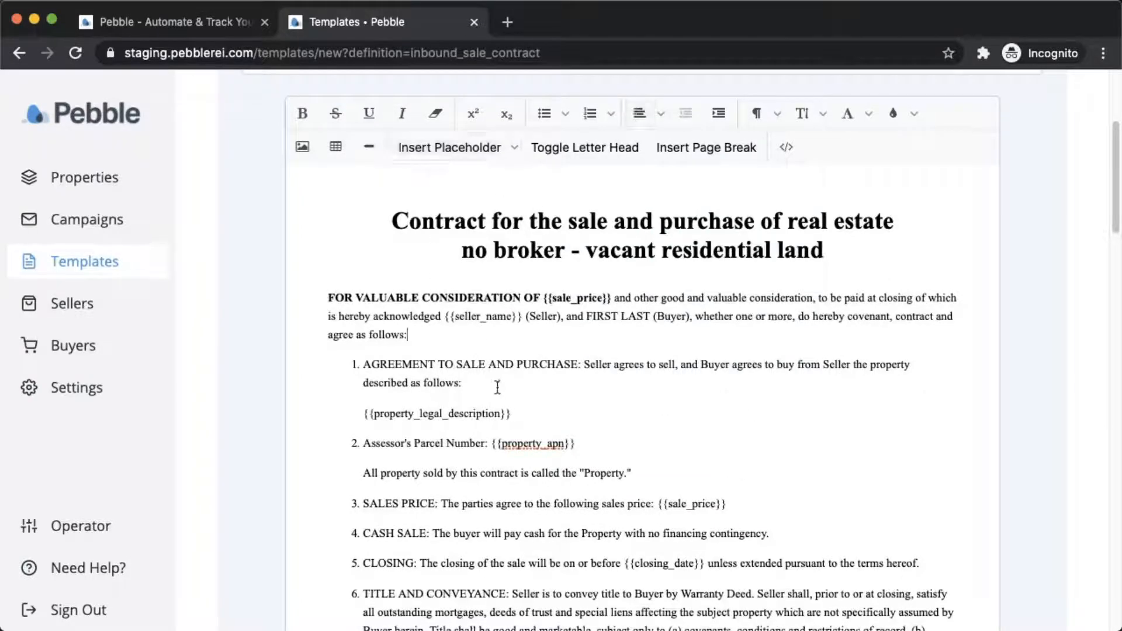
{"action": "left_click", "coordinate": [520, 414]}
{"action": "left_click_drag", "start_coordinate": [444, 319], "coordinate": [519, 321]}
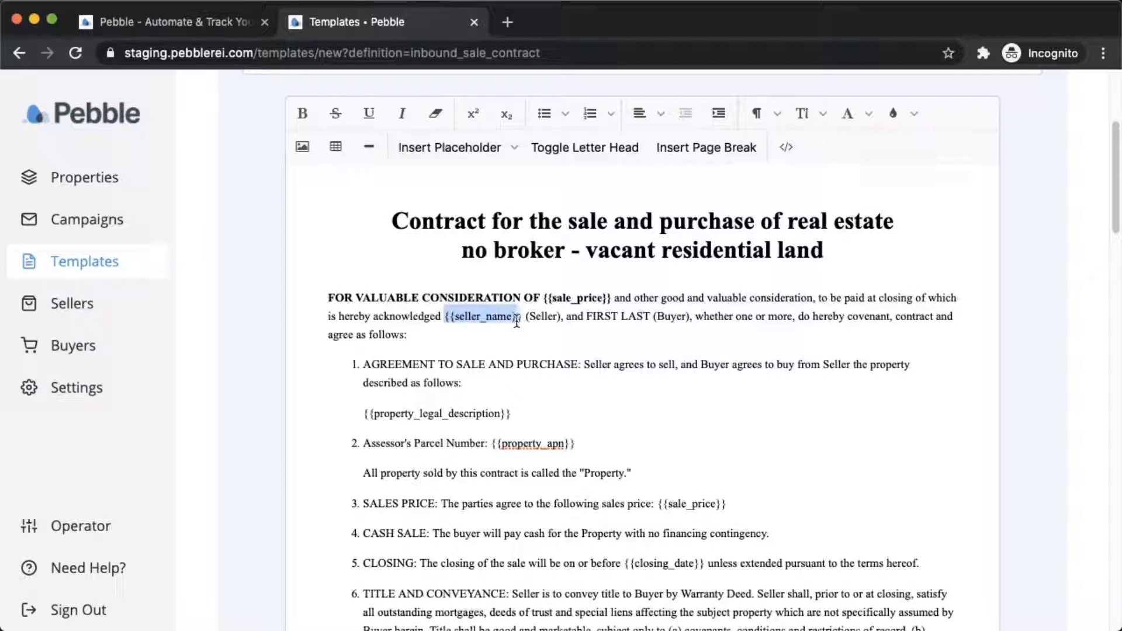
{"action": "double_click", "coordinate": [463, 319]}
{"action": "left_click", "coordinate": [557, 412]}
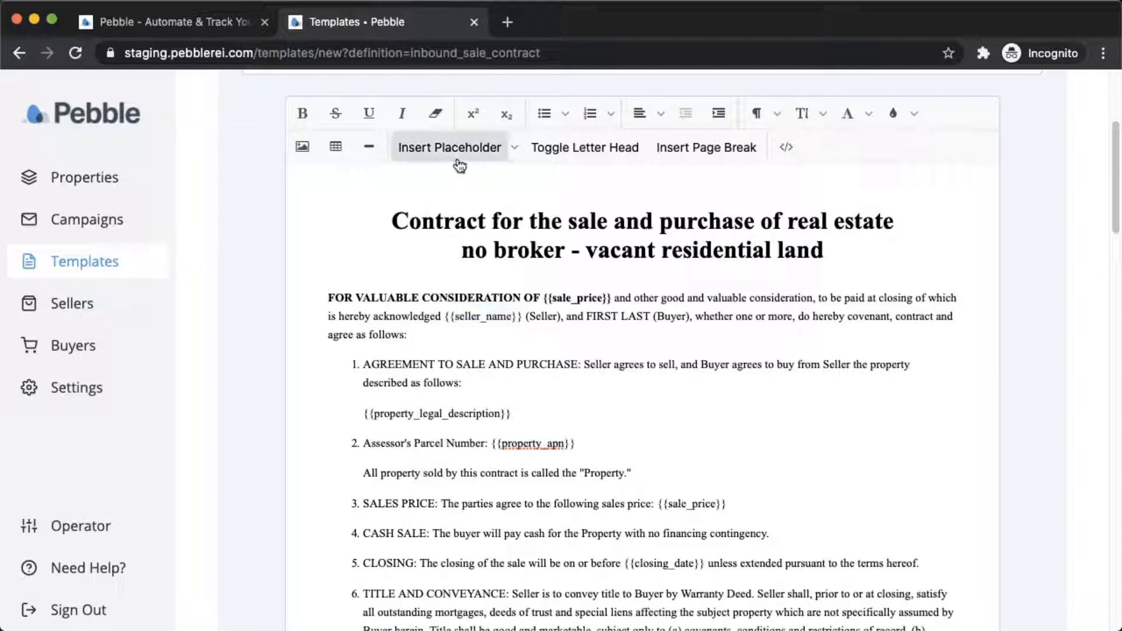
{"action": "left_click", "coordinate": [512, 151]}
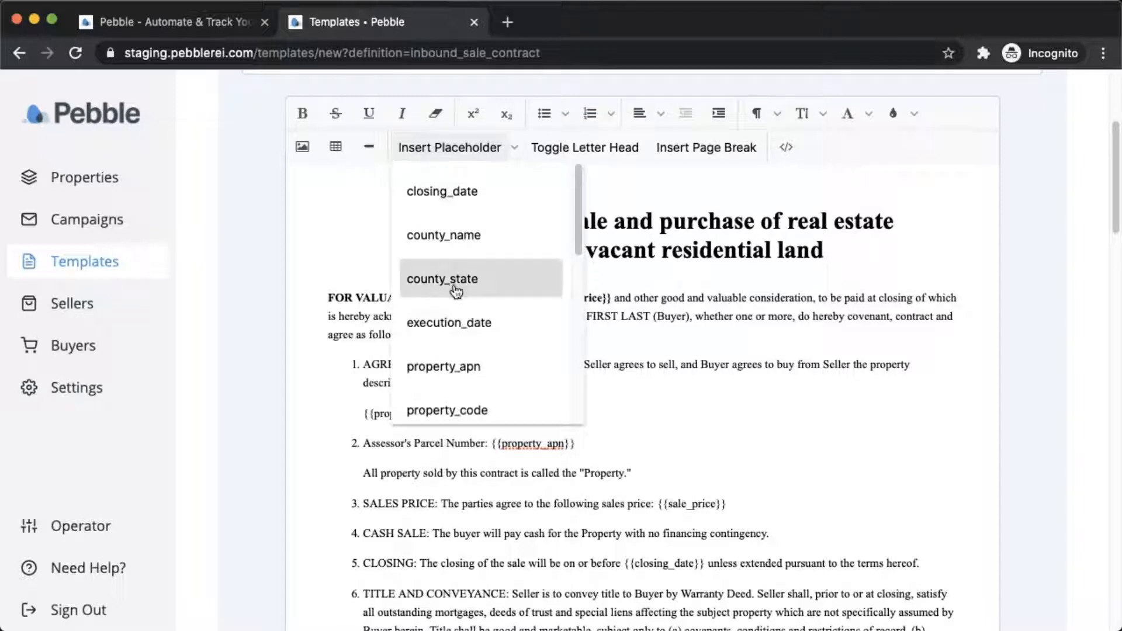
{"action": "left_click", "coordinate": [442, 196]}
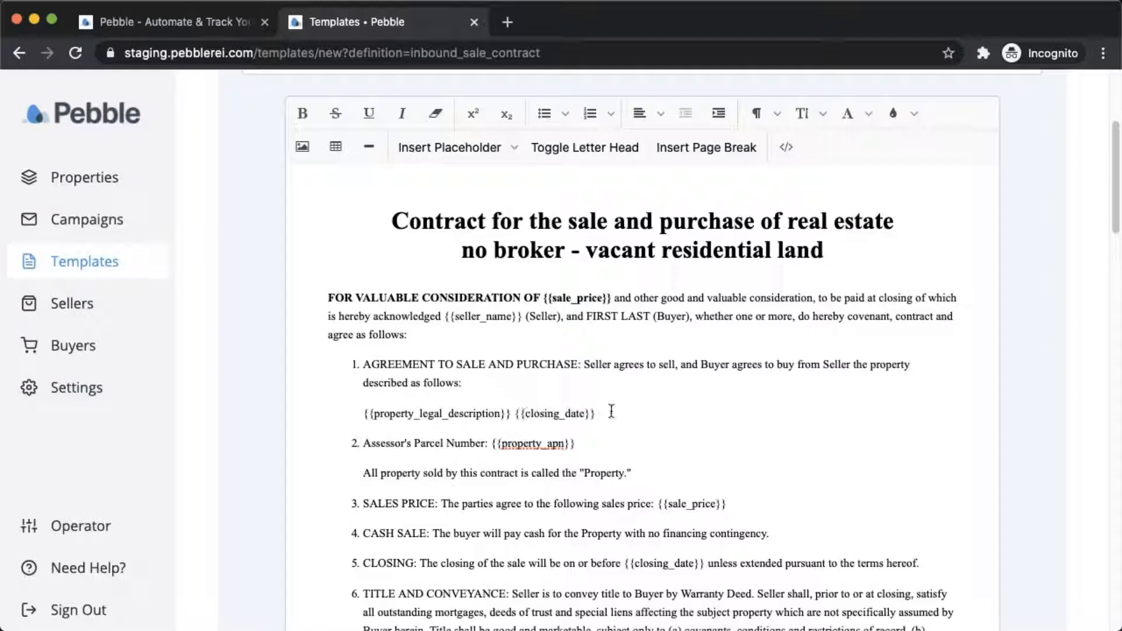
{"action": "left_click_drag", "start_coordinate": [595, 414], "coordinate": [516, 413]}
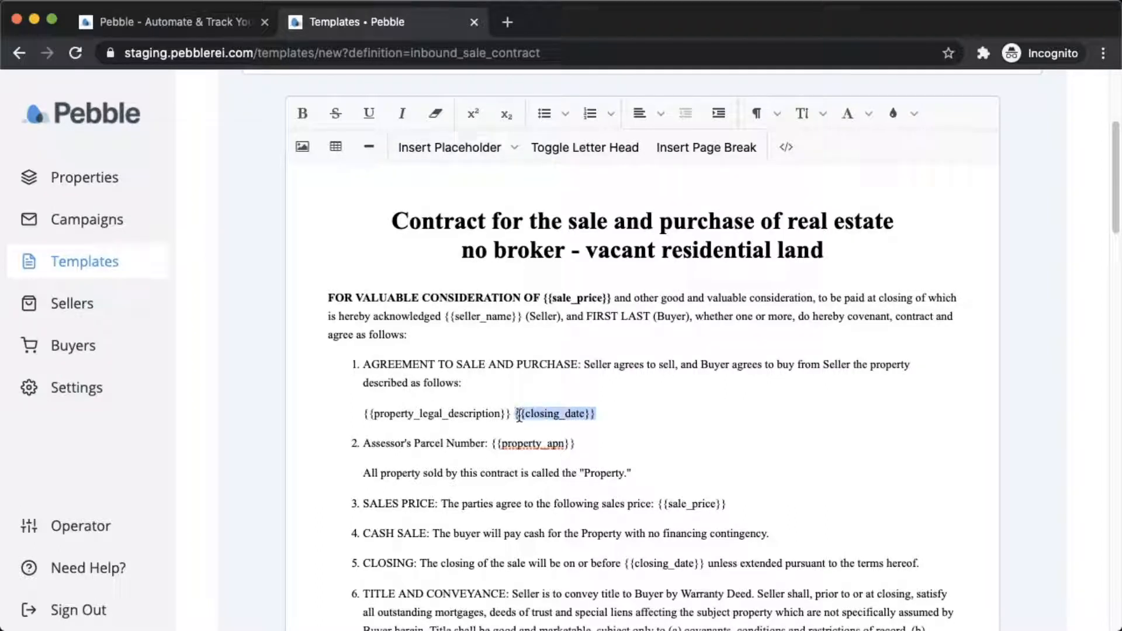
{"action": "key", "text": "BackSpace"}
{"action": "scroll", "coordinate": [597, 370], "scroll_direction": "down", "scroll_amount": 1}
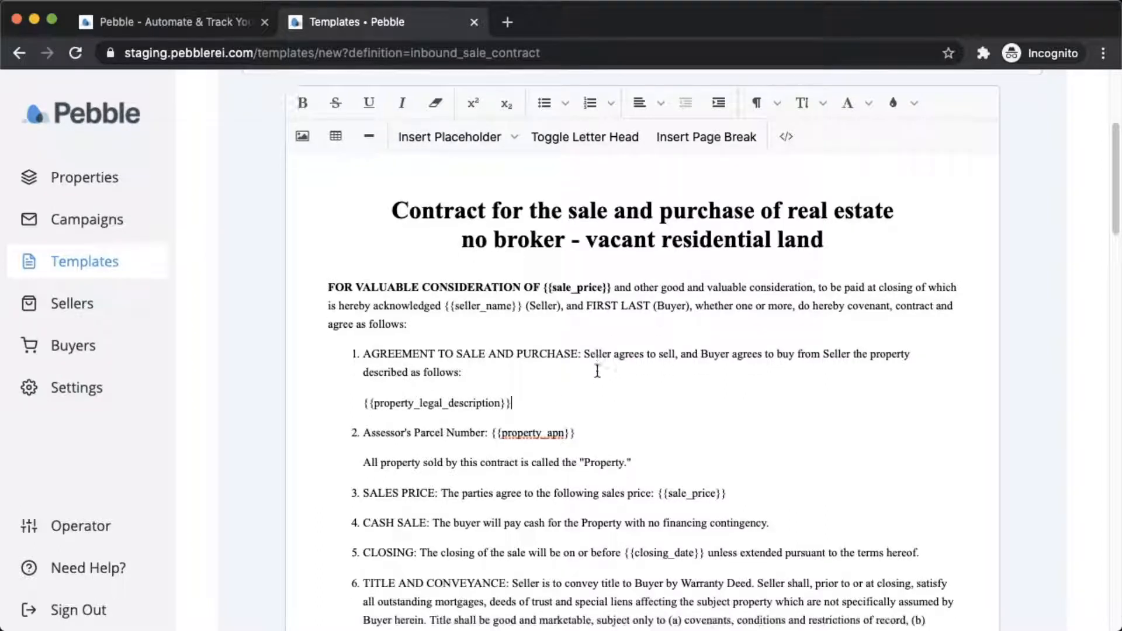
{"action": "scroll", "coordinate": [564, 446], "scroll_direction": "down", "scroll_amount": 3}
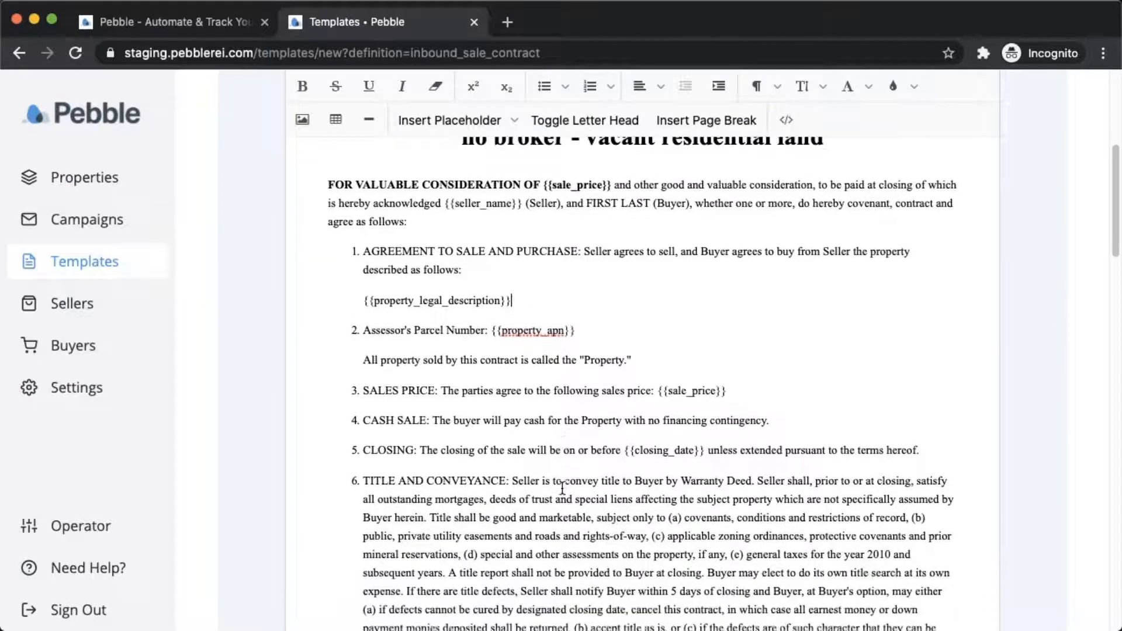
Generate the template's PDF preview and open the 3-page PDF in a browser tab.
{"action": "scroll", "coordinate": [563, 488], "scroll_direction": "down", "scroll_amount": 1}
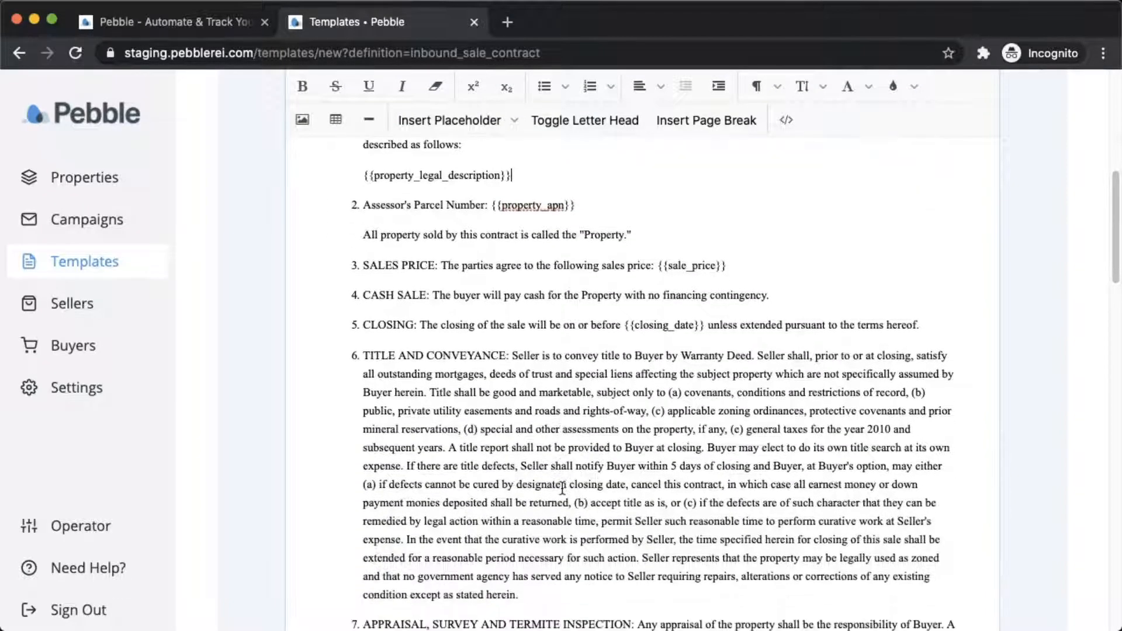
{"action": "scroll", "coordinate": [562, 488], "scroll_direction": "down", "scroll_amount": 1}
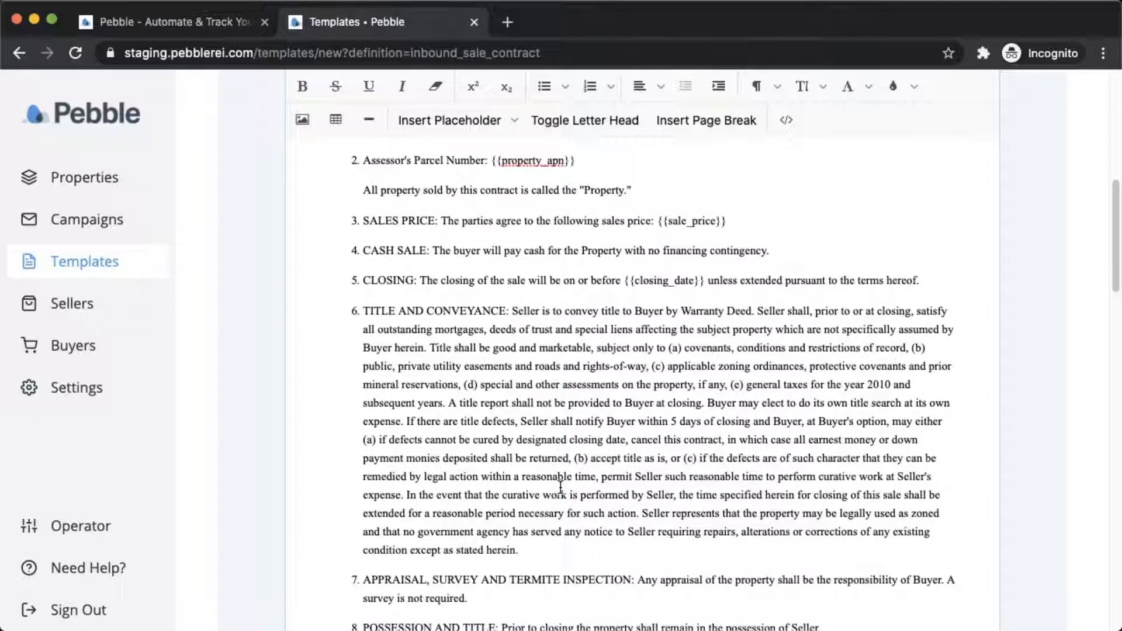
{"action": "scroll", "coordinate": [556, 484], "scroll_direction": "down", "scroll_amount": 1}
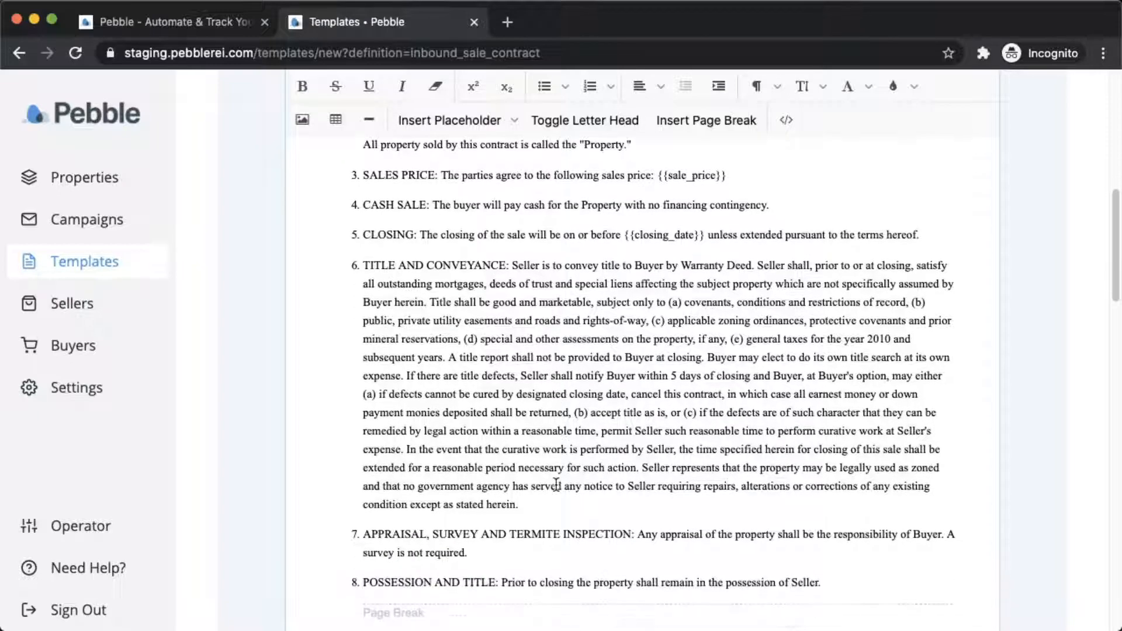
{"action": "scroll", "coordinate": [407, 486], "scroll_direction": "down", "scroll_amount": 1}
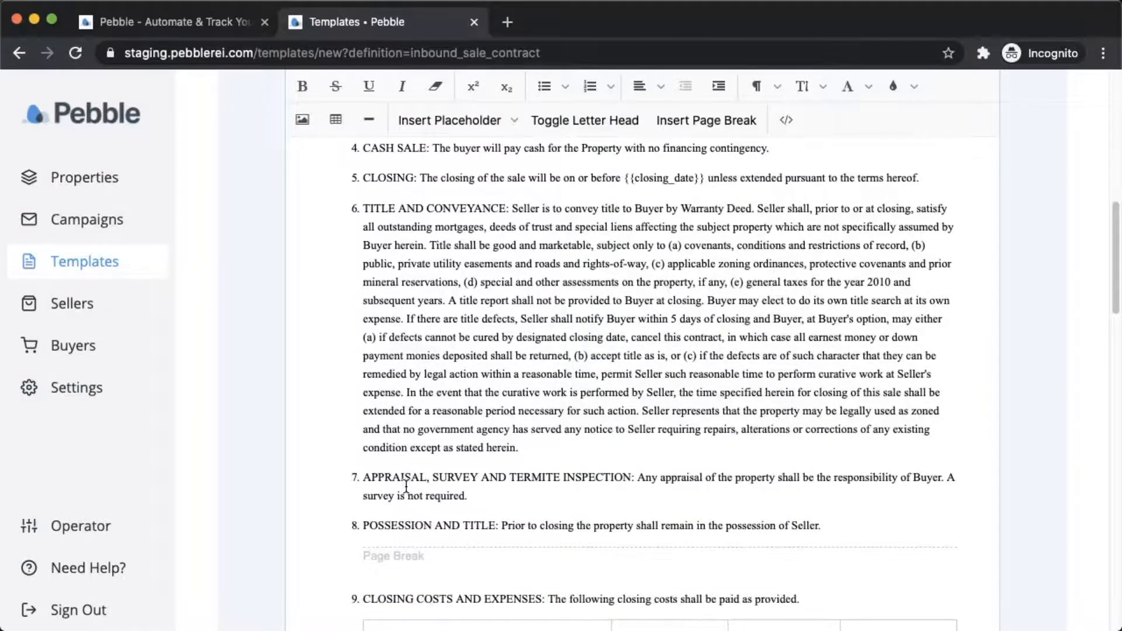
{"action": "scroll", "coordinate": [406, 486], "scroll_direction": "up", "scroll_amount": 8}
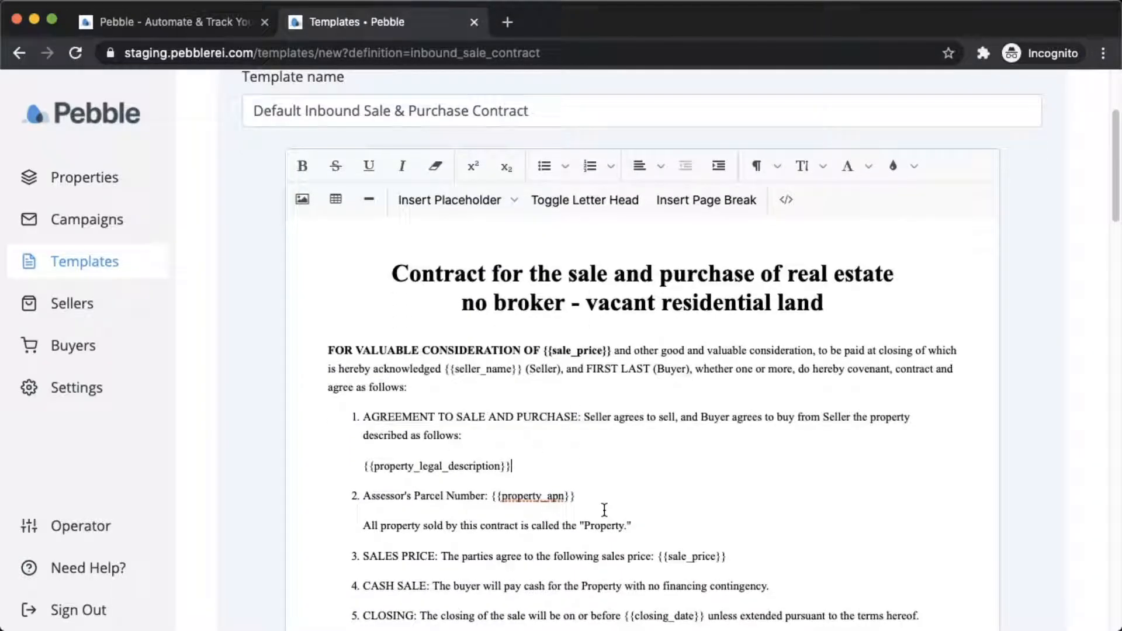
{"action": "scroll", "coordinate": [604, 510], "scroll_direction": "down", "scroll_amount": 15}
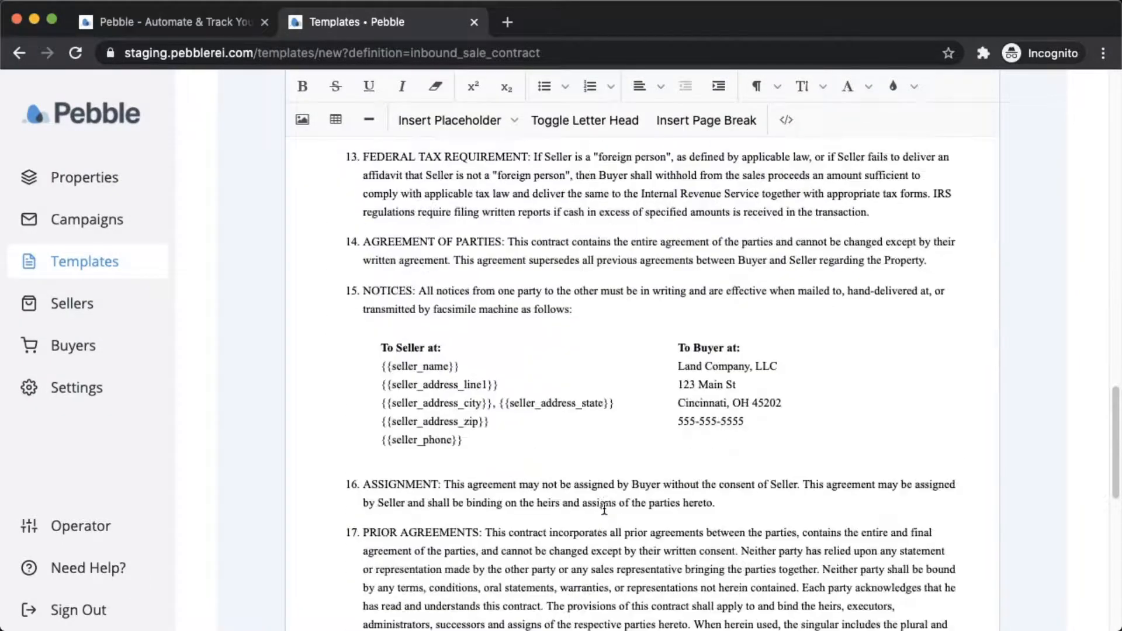
{"action": "scroll", "coordinate": [604, 510], "scroll_direction": "down", "scroll_amount": 10}
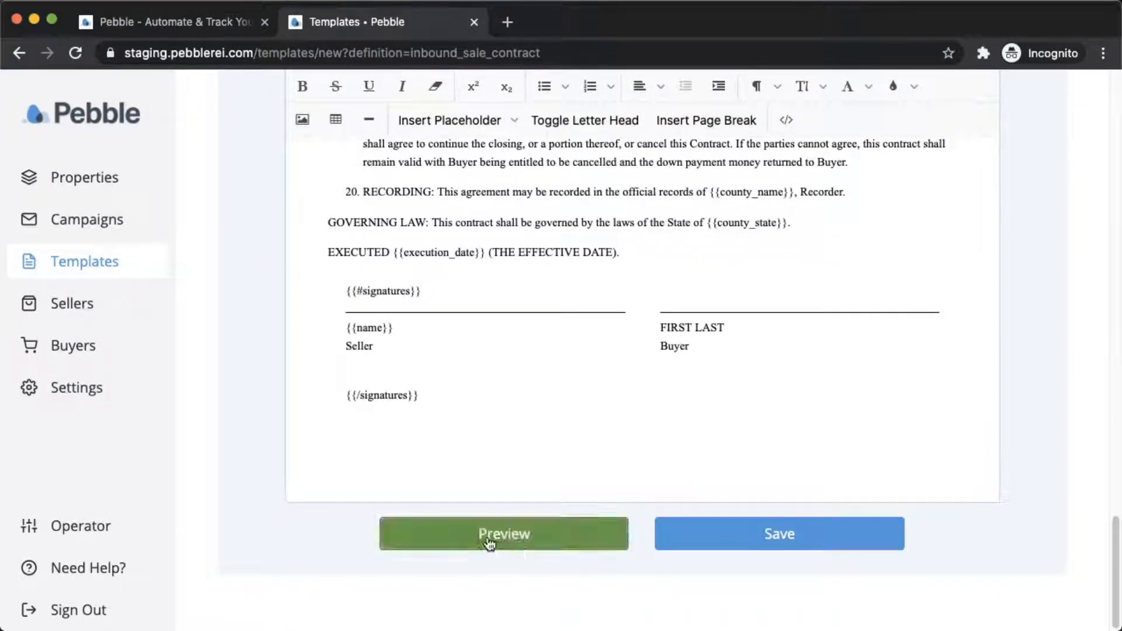
{"action": "left_click", "coordinate": [489, 543]}
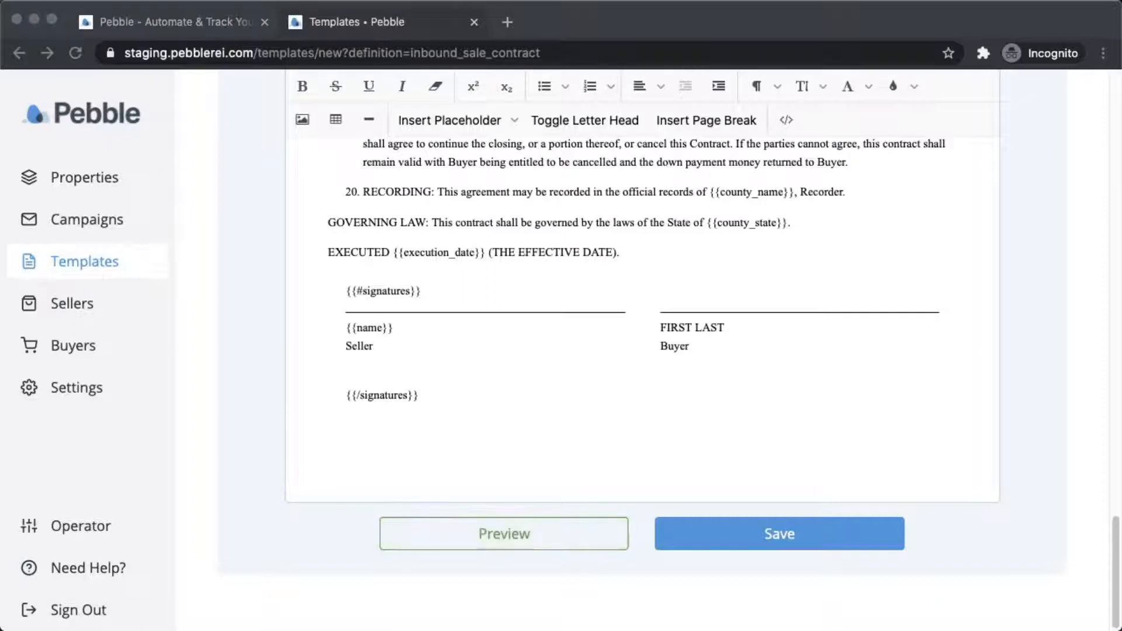
{"action": "key", "text": "super+Tab"}
{"action": "left_click_drag", "start_coordinate": [3, 212], "coordinate": [546, 24]}
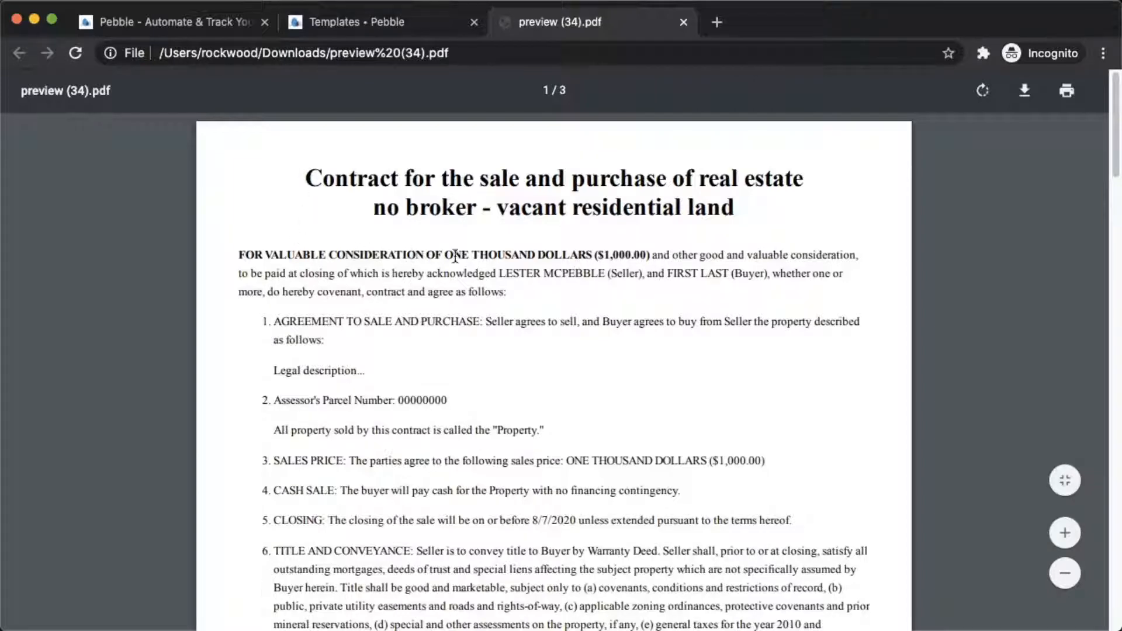
{"action": "left_click_drag", "start_coordinate": [464, 256], "coordinate": [633, 255]}
{"action": "left_click", "coordinate": [587, 257]}
{"action": "scroll", "coordinate": [534, 301], "scroll_direction": "down", "scroll_amount": 1}
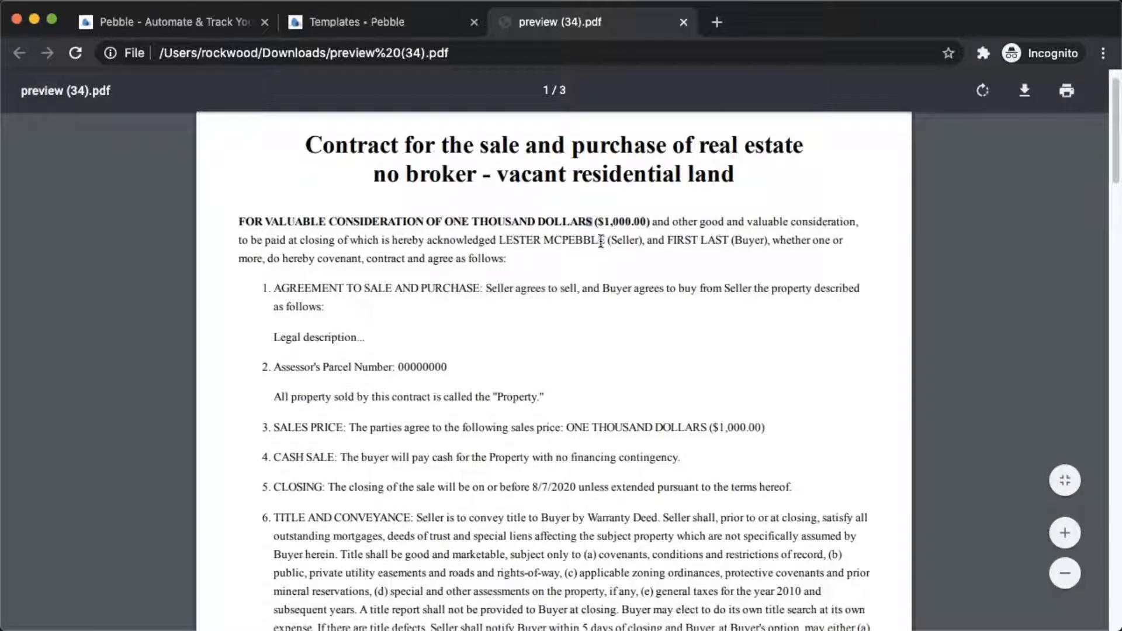
{"action": "scroll", "coordinate": [485, 333], "scroll_direction": "down", "scroll_amount": 1}
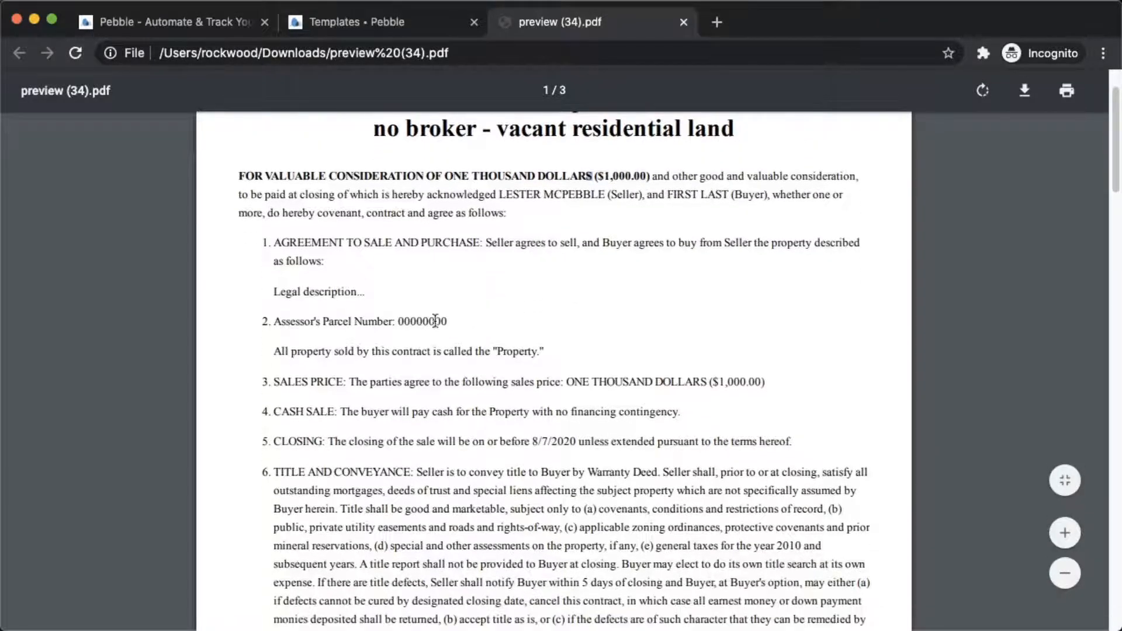
{"action": "scroll", "coordinate": [456, 383], "scroll_direction": "down", "scroll_amount": 2}
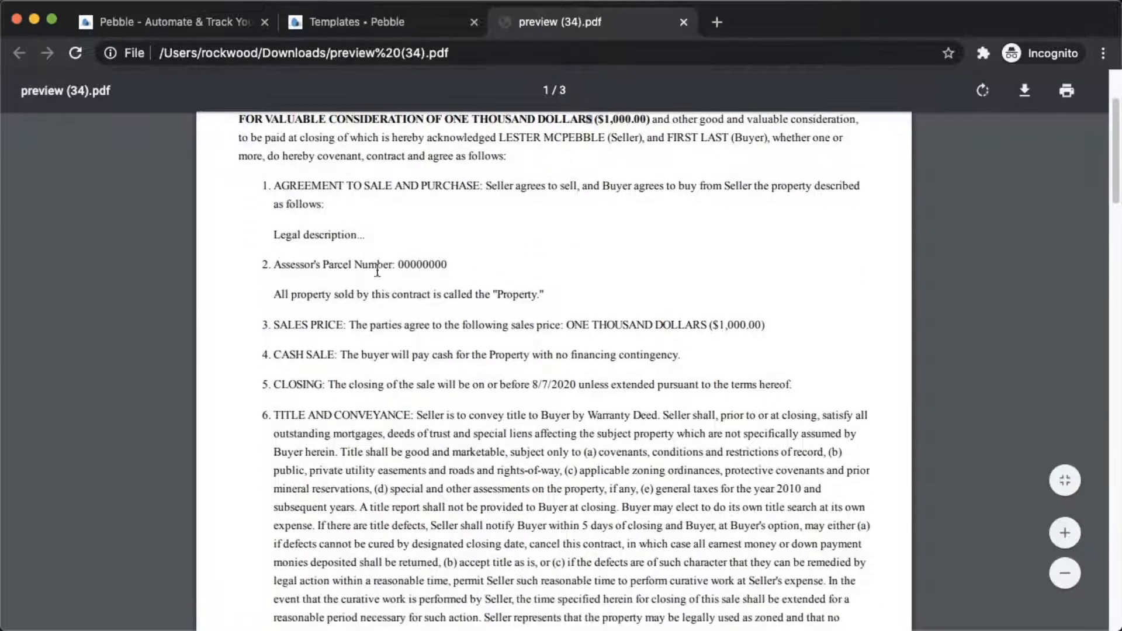
{"action": "scroll", "coordinate": [569, 429], "scroll_direction": "down", "scroll_amount": 15}
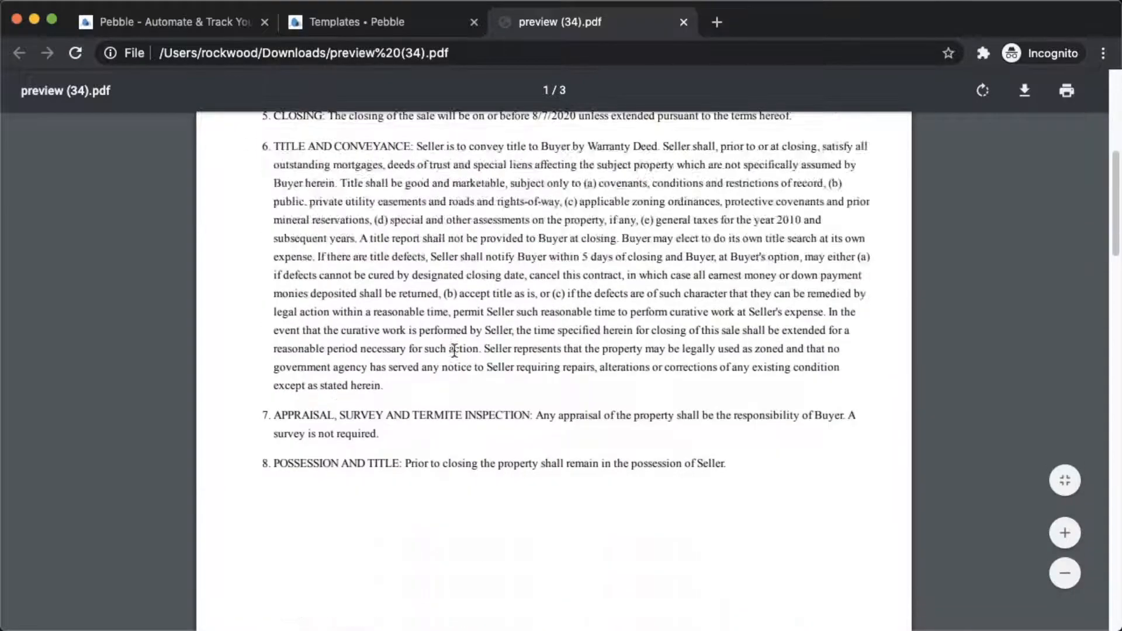
{"action": "scroll", "coordinate": [433, 258], "scroll_direction": "up", "scroll_amount": 5}
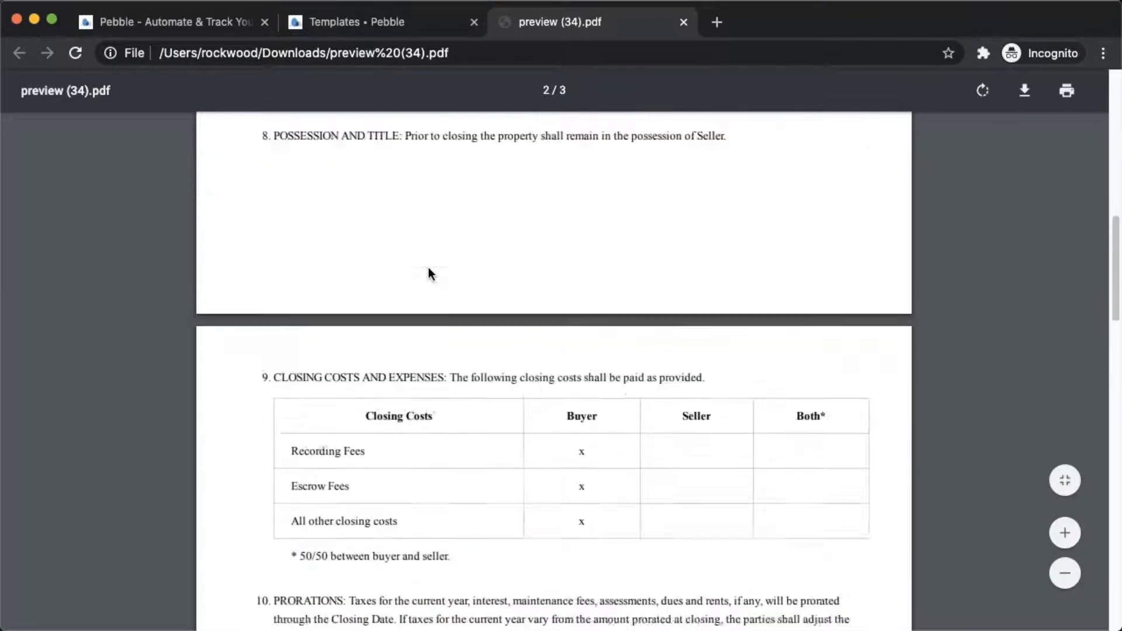
{"action": "scroll", "coordinate": [411, 318], "scroll_direction": "down", "scroll_amount": 10}
{"action": "scroll", "coordinate": [410, 356], "scroll_direction": "down", "scroll_amount": 8}
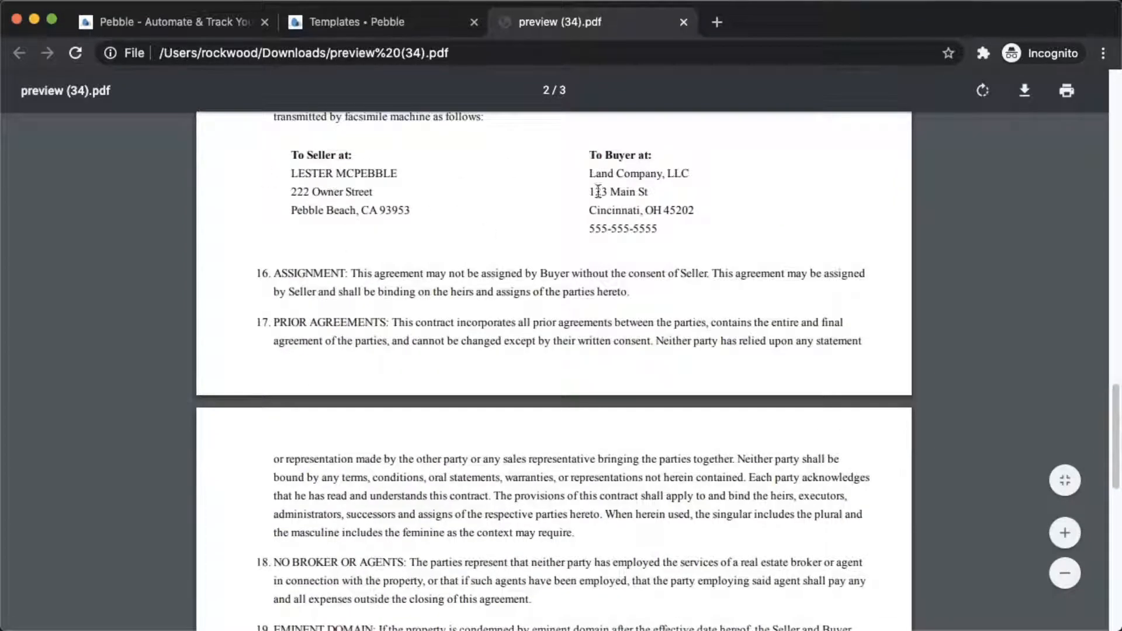
{"action": "scroll", "coordinate": [322, 271], "scroll_direction": "down", "scroll_amount": 1}
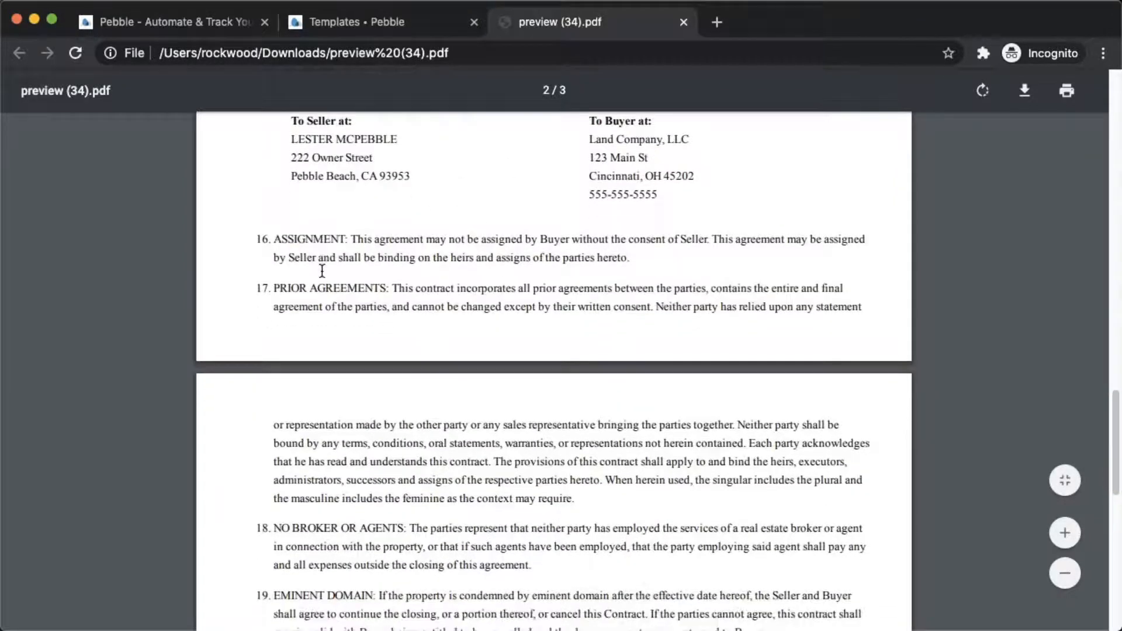
{"action": "scroll", "coordinate": [322, 270], "scroll_direction": "down", "scroll_amount": 9}
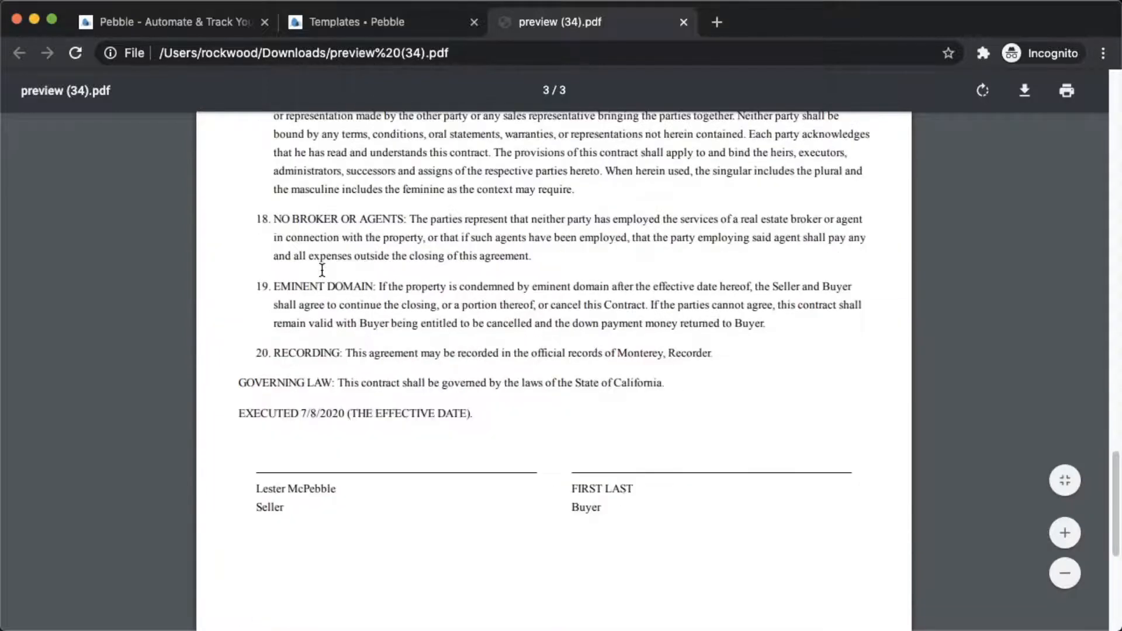
{"action": "scroll", "coordinate": [322, 271], "scroll_direction": "down", "scroll_amount": 5}
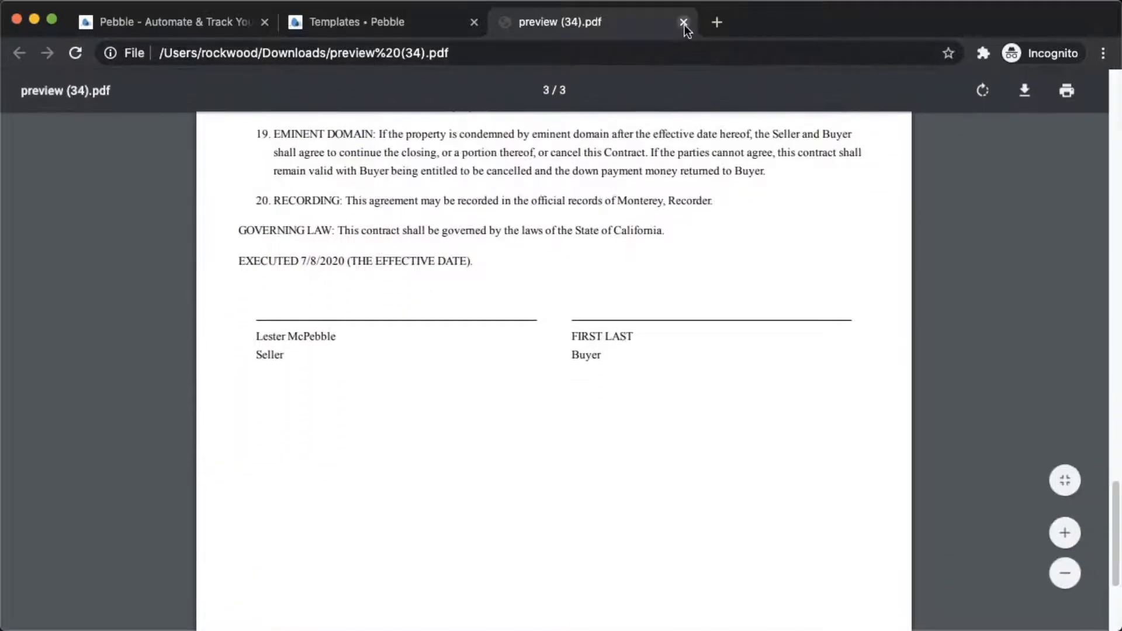
{"action": "left_click", "coordinate": [684, 23]}
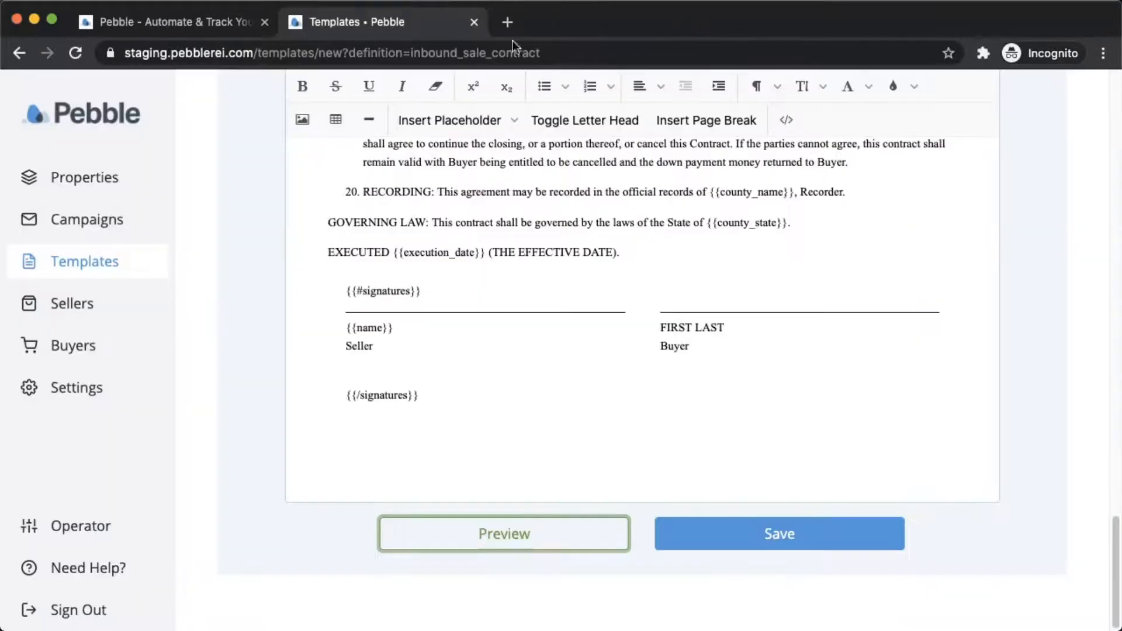
Save the Default Inbound Sale & Purchase Contract template and highlight its title in the list.
{"action": "left_click", "coordinate": [784, 534]}
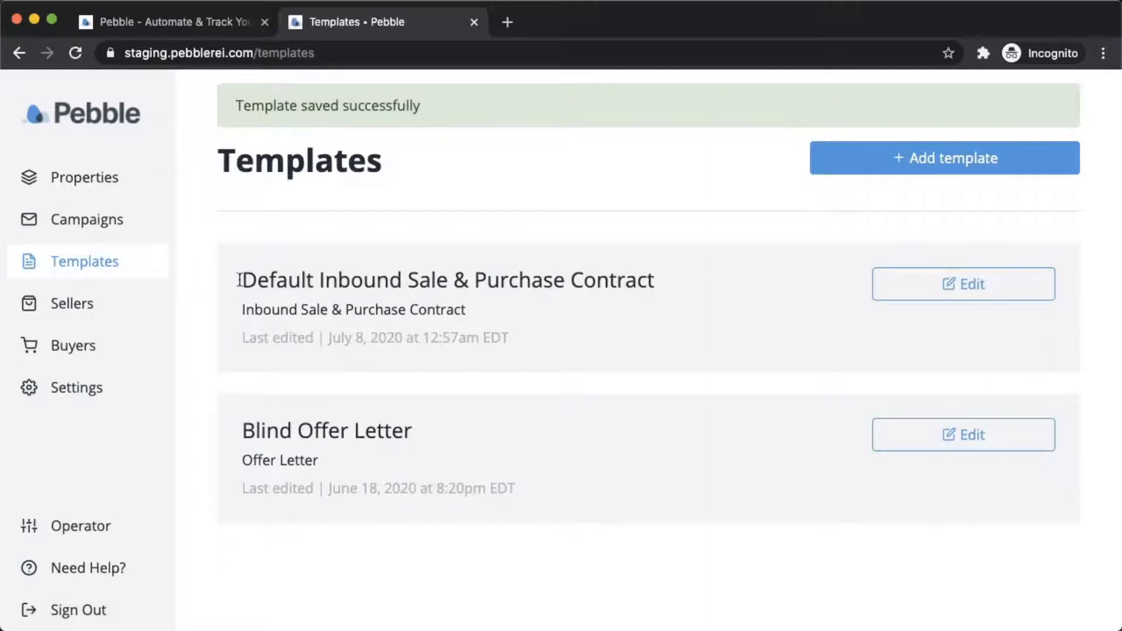
{"action": "left_click_drag", "start_coordinate": [241, 280], "coordinate": [680, 285]}
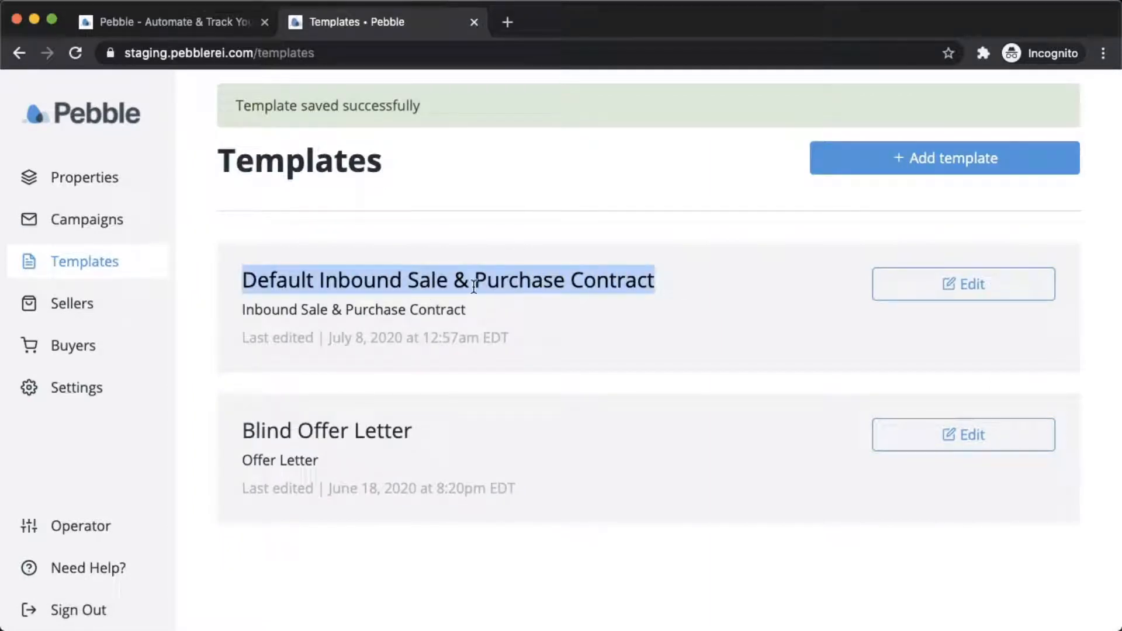
Go to property 6wen4's Documents and start adding a new document.
{"action": "left_click", "coordinate": [94, 186]}
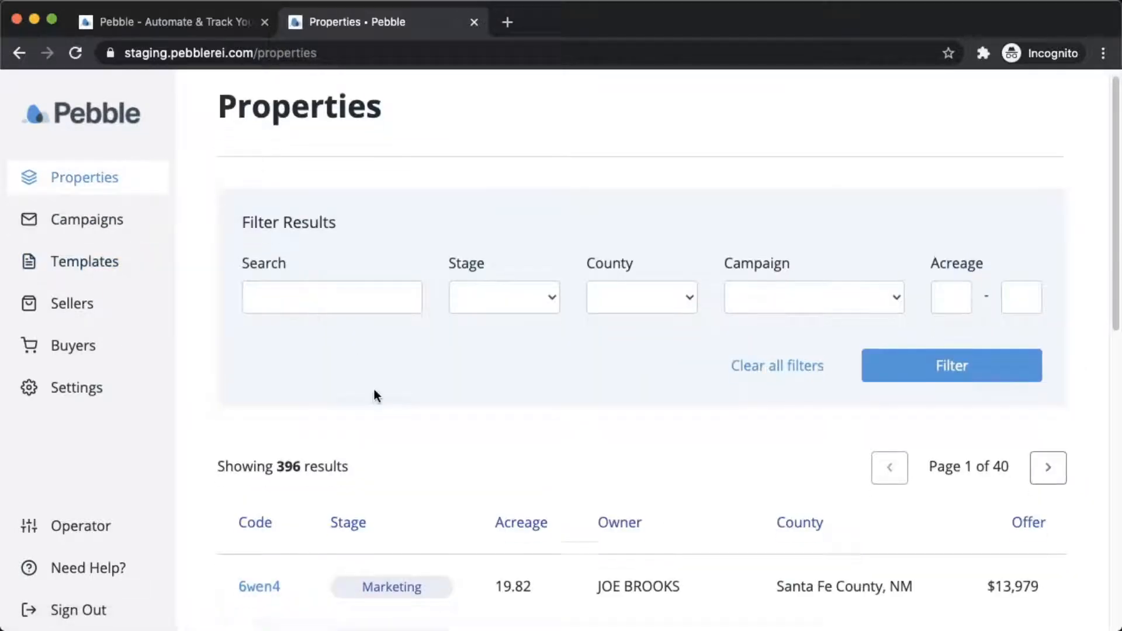
{"action": "scroll", "coordinate": [374, 396], "scroll_direction": "down", "scroll_amount": 1}
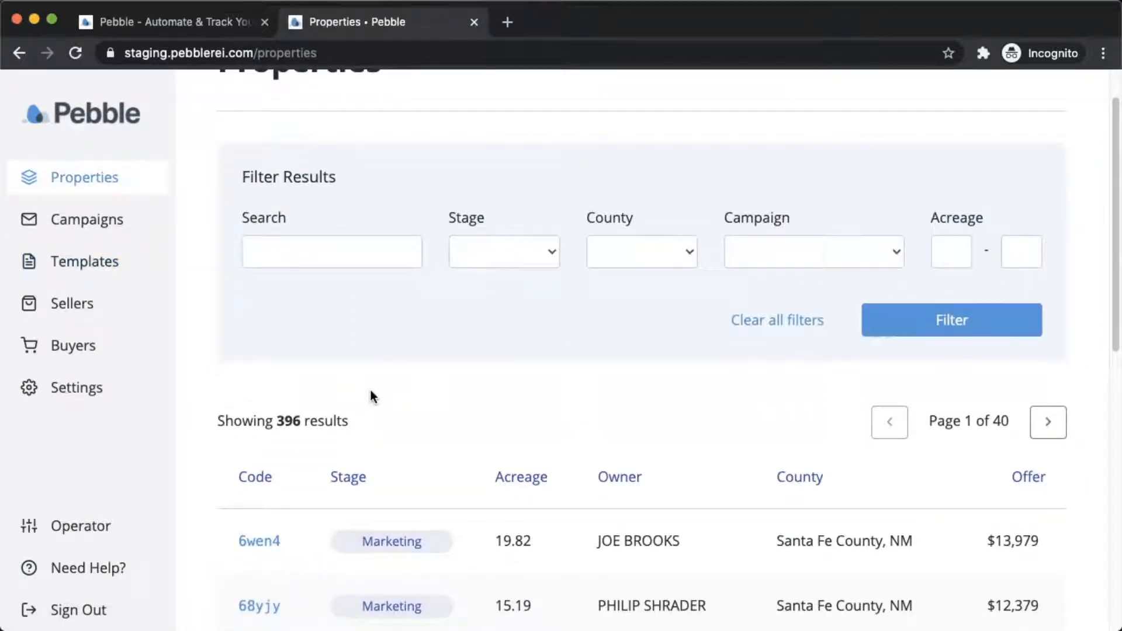
{"action": "scroll", "coordinate": [360, 437], "scroll_direction": "up", "scroll_amount": 1}
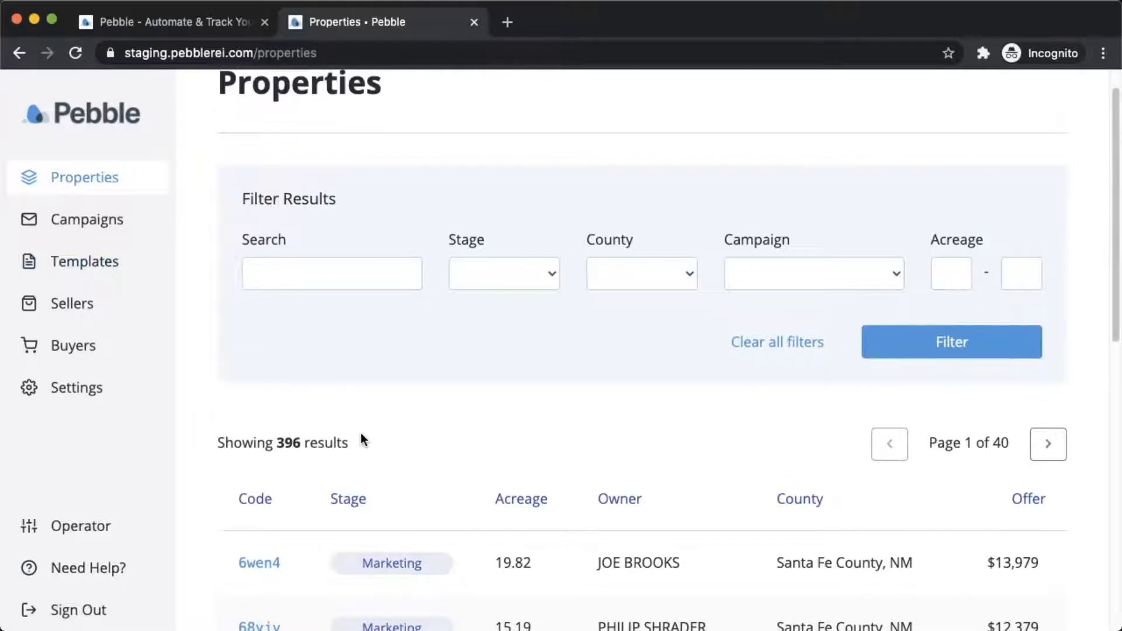
{"action": "left_click", "coordinate": [257, 566]}
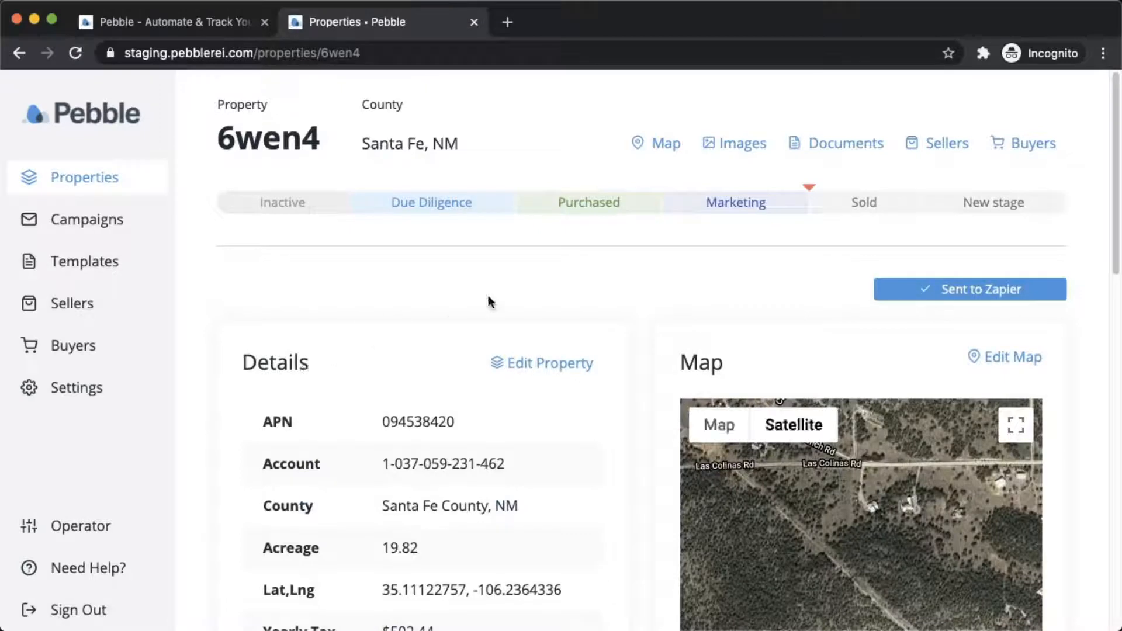
{"action": "left_click", "coordinate": [841, 149]}
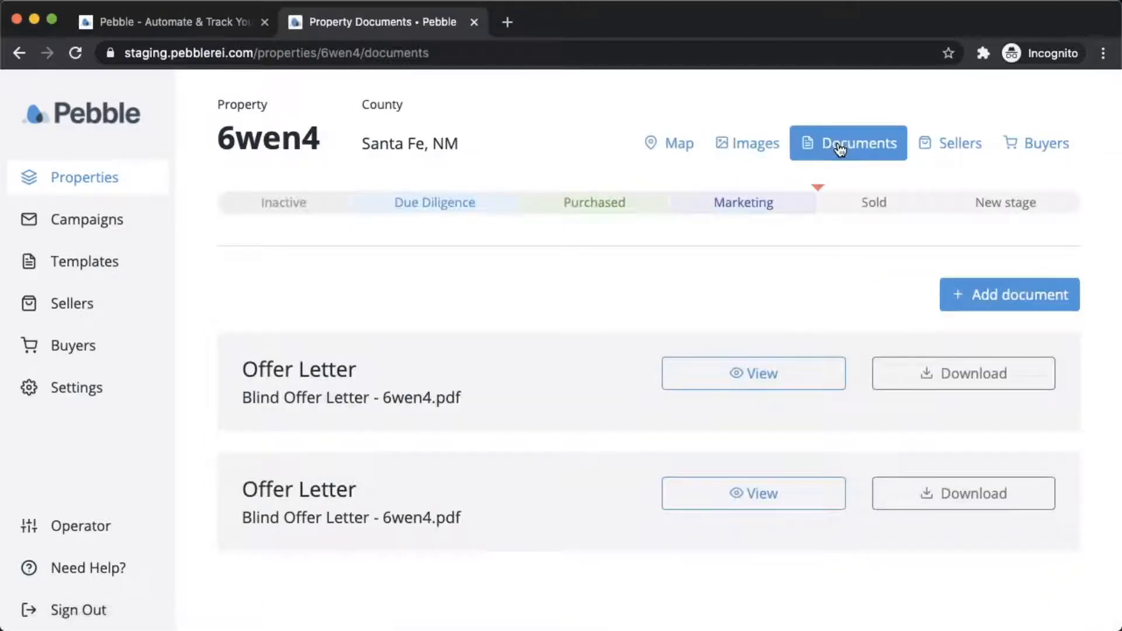
{"action": "left_click", "coordinate": [982, 302]}
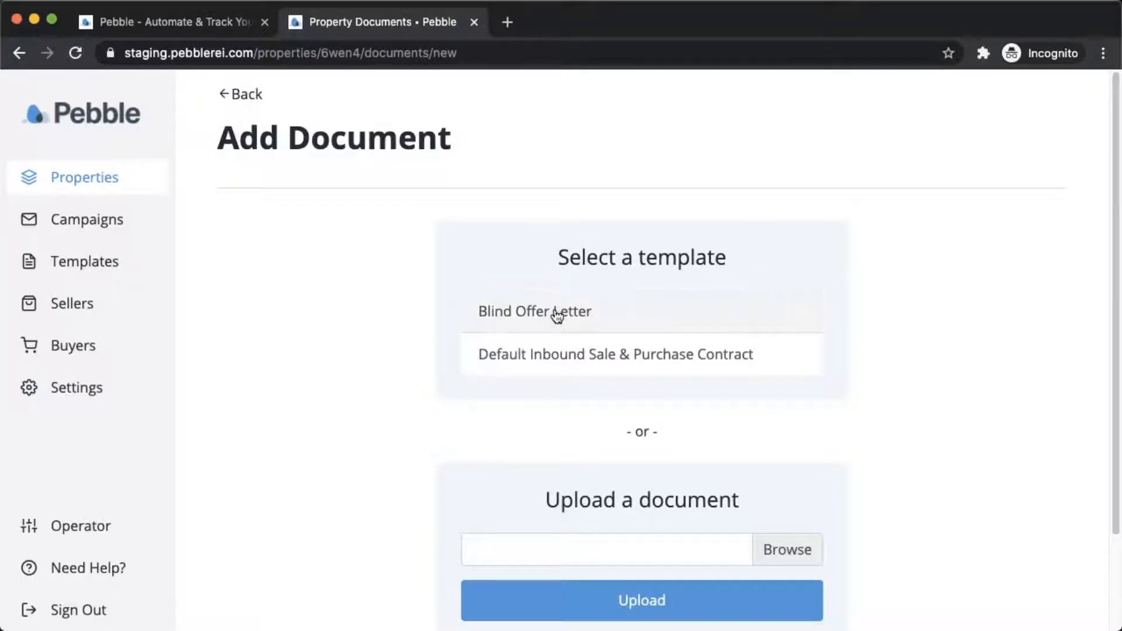
Choose the Default Inbound Sale & Purchase Contract template and review the legal description and sale price.
{"action": "left_click", "coordinate": [514, 366]}
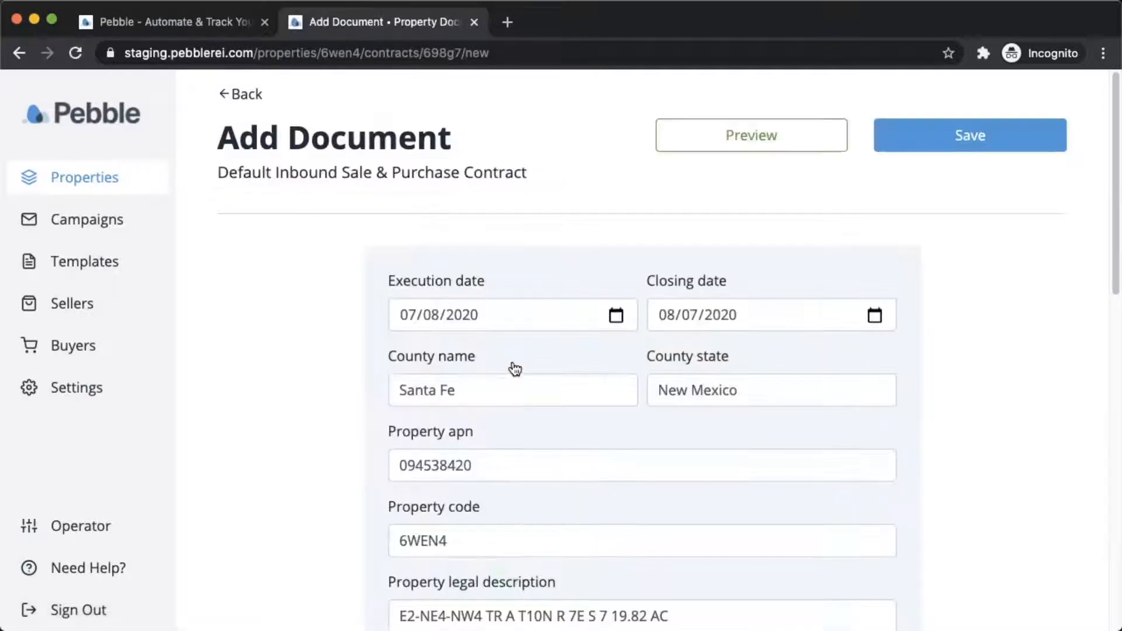
{"action": "scroll", "coordinate": [308, 365], "scroll_direction": "down", "scroll_amount": 2}
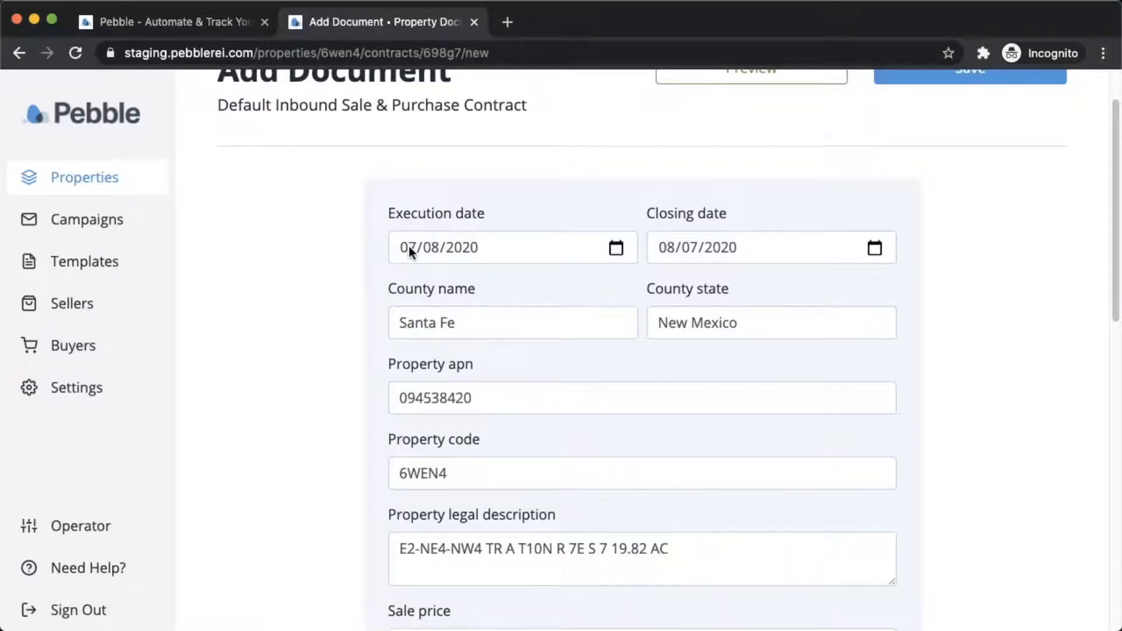
{"action": "scroll", "coordinate": [409, 247], "scroll_direction": "down", "scroll_amount": 1}
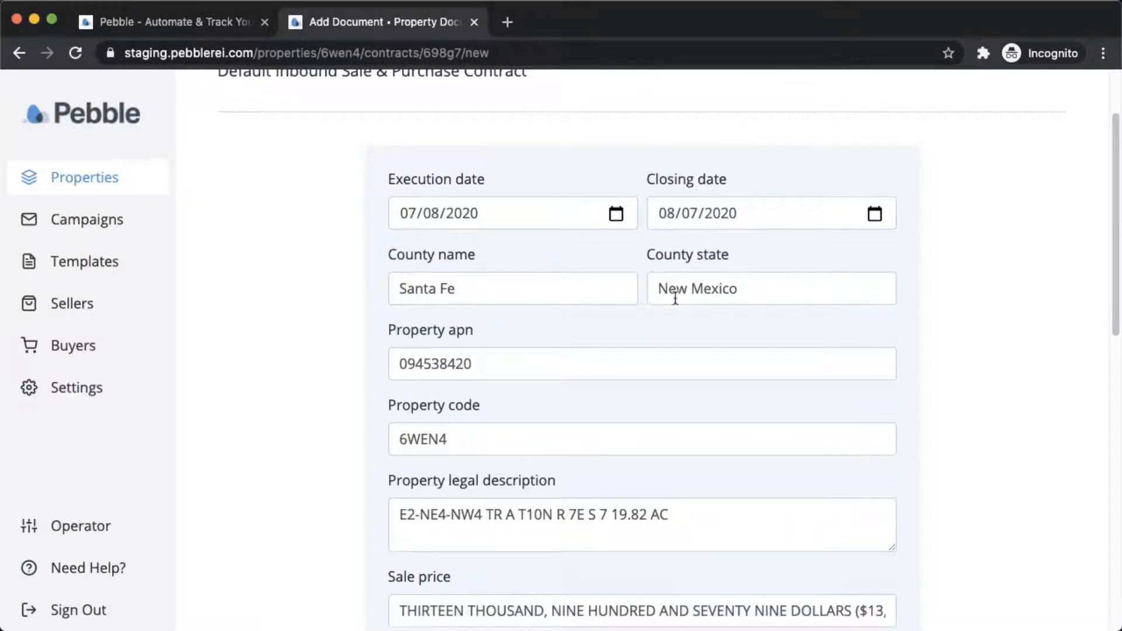
{"action": "scroll", "coordinate": [672, 297], "scroll_direction": "down", "scroll_amount": 3}
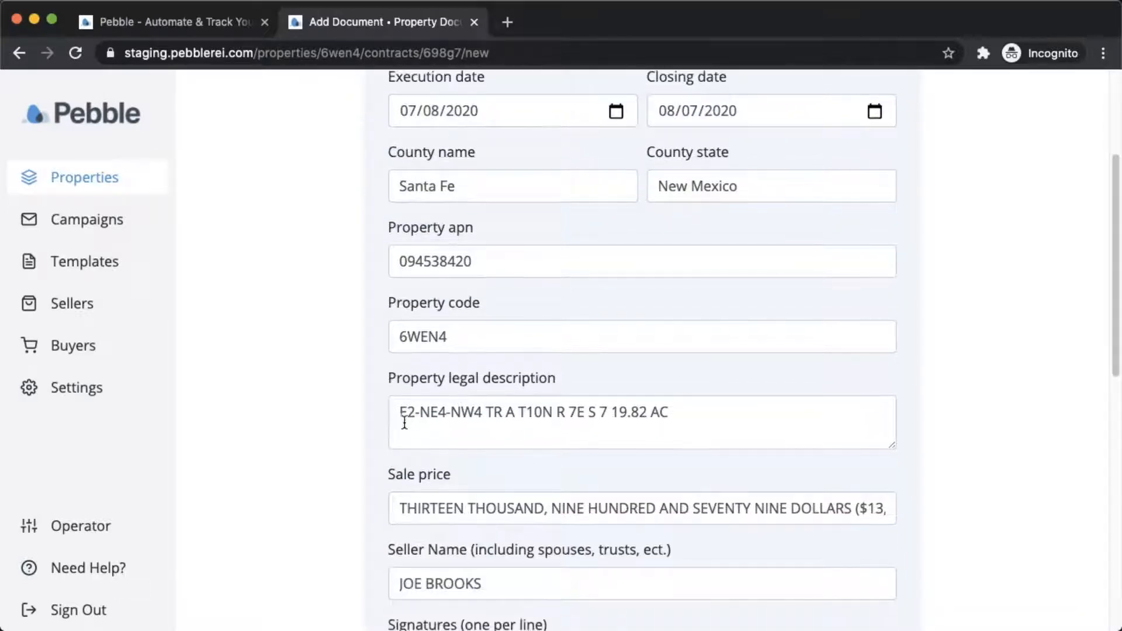
{"action": "left_click_drag", "start_coordinate": [399, 416], "coordinate": [649, 413]}
{"action": "left_click", "coordinate": [456, 431]}
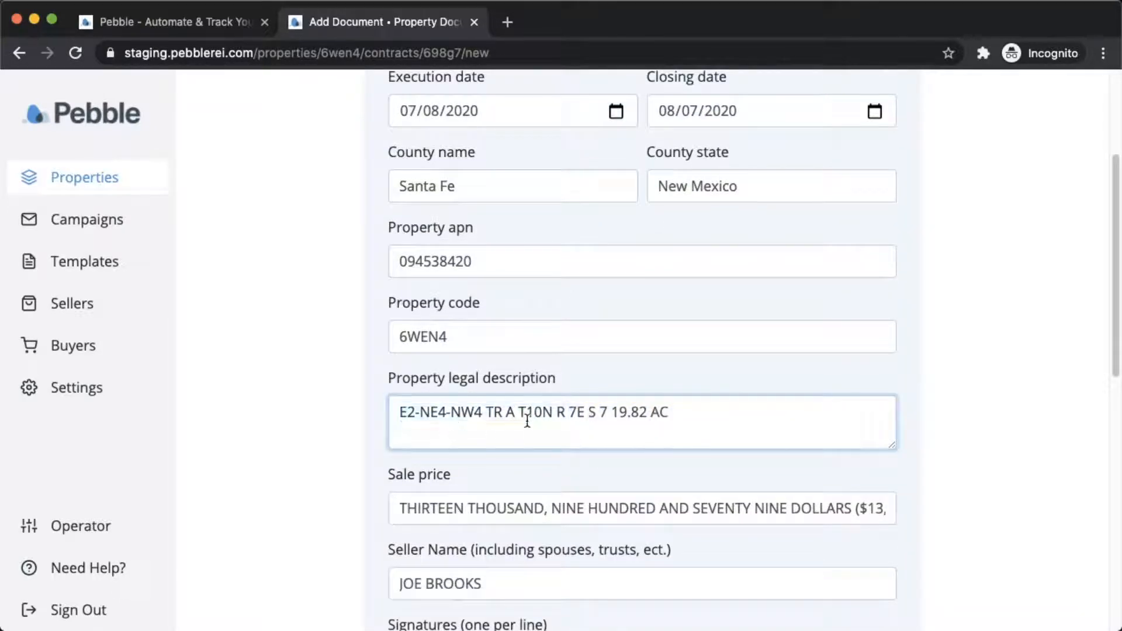
{"action": "scroll", "coordinate": [523, 418], "scroll_direction": "down", "scroll_amount": 2}
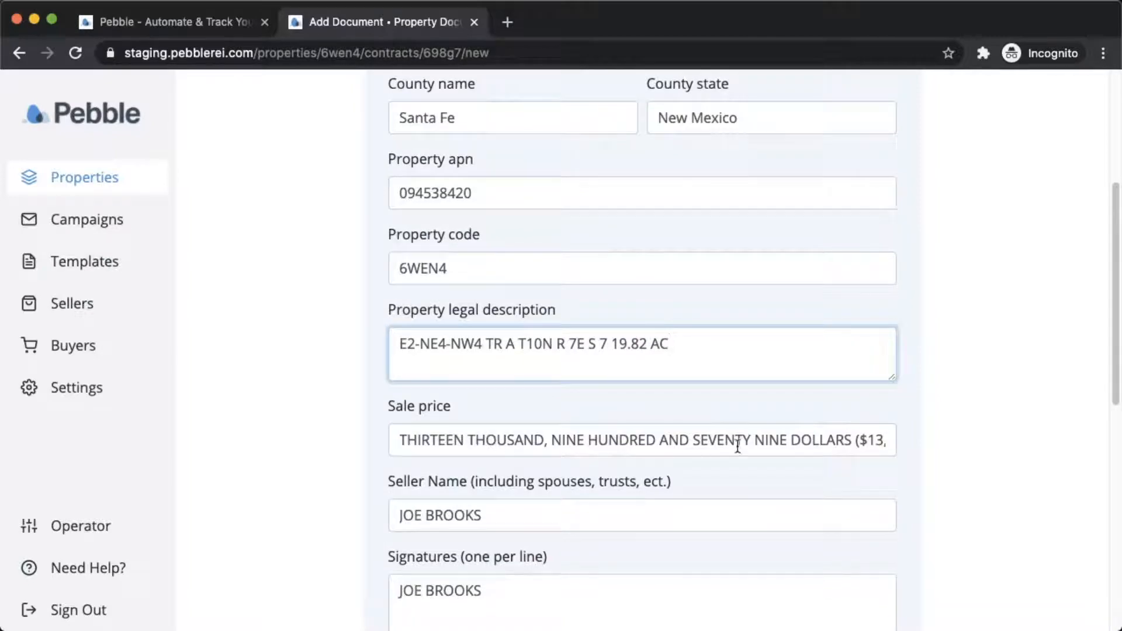
{"action": "left_click_drag", "start_coordinate": [827, 439], "coordinate": [913, 439]}
{"action": "left_click", "coordinate": [796, 440]}
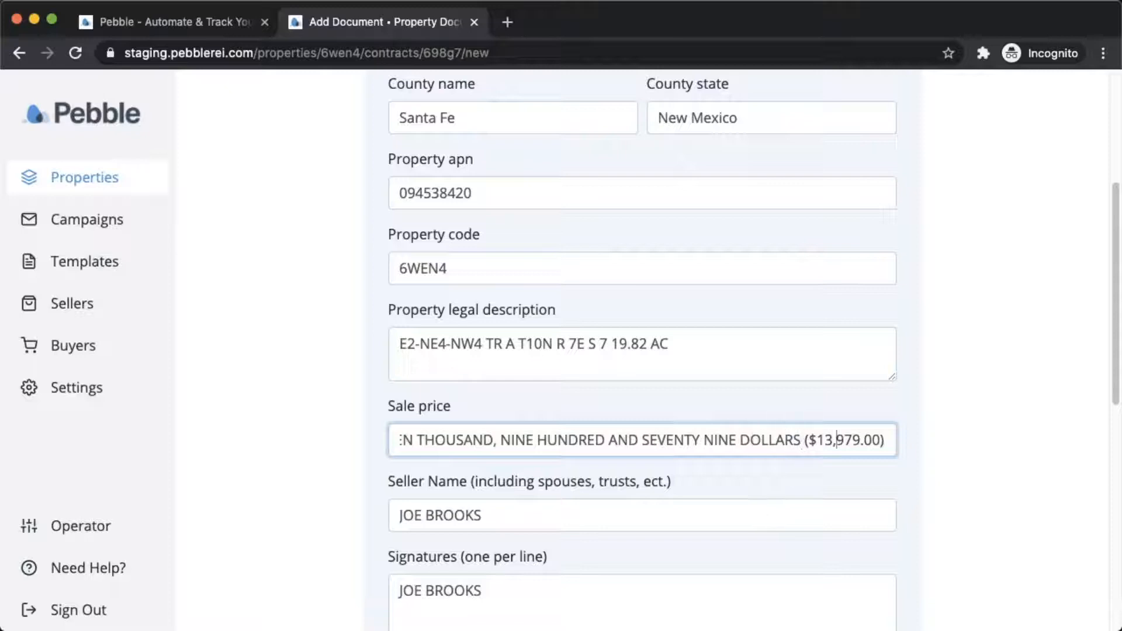
{"action": "key", "text": "Right"}
{"action": "scroll", "coordinate": [546, 504], "scroll_direction": "down", "scroll_amount": 3}
Add a second seller's name as a new line in the Signatures list.
{"action": "left_click", "coordinate": [504, 504]}
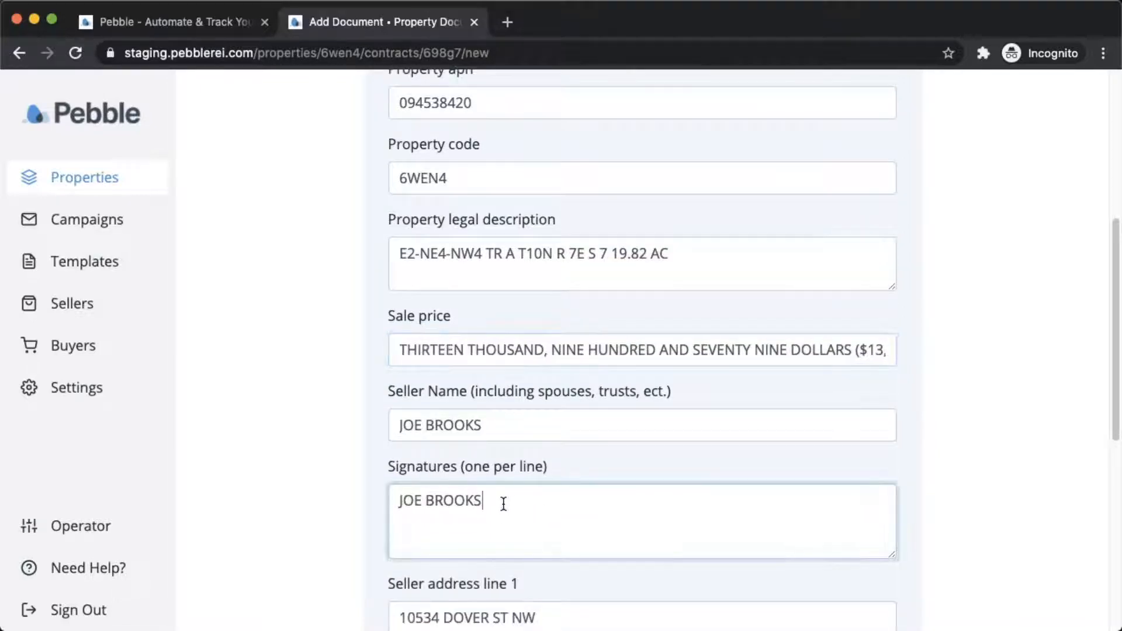
{"action": "triple_click", "coordinate": [503, 504]}
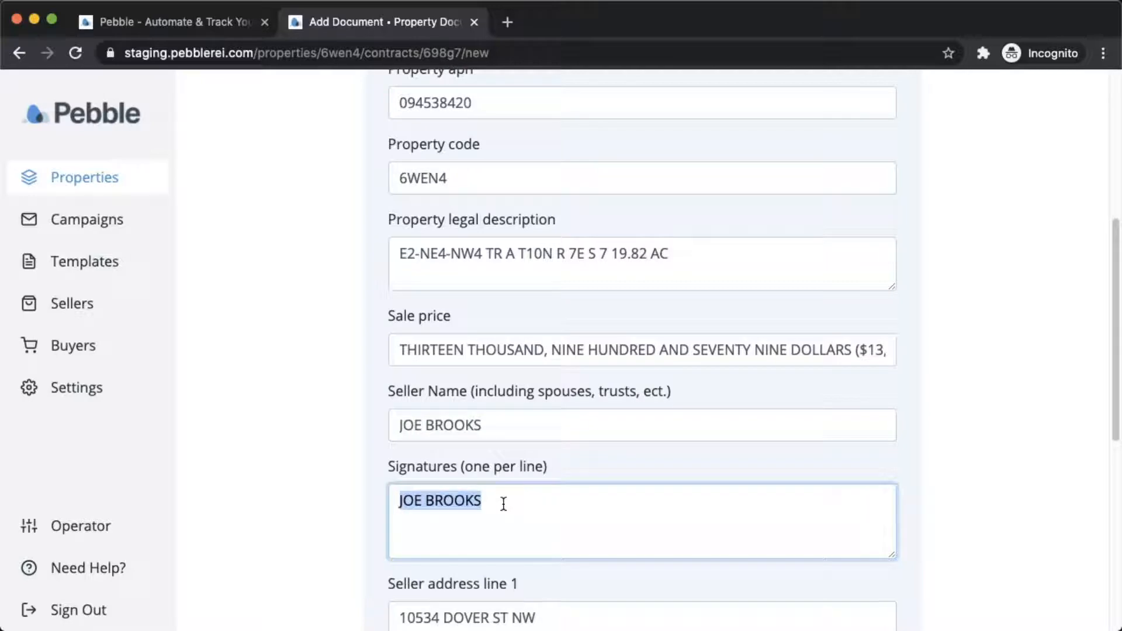
{"action": "key", "text": "BackSpace"}
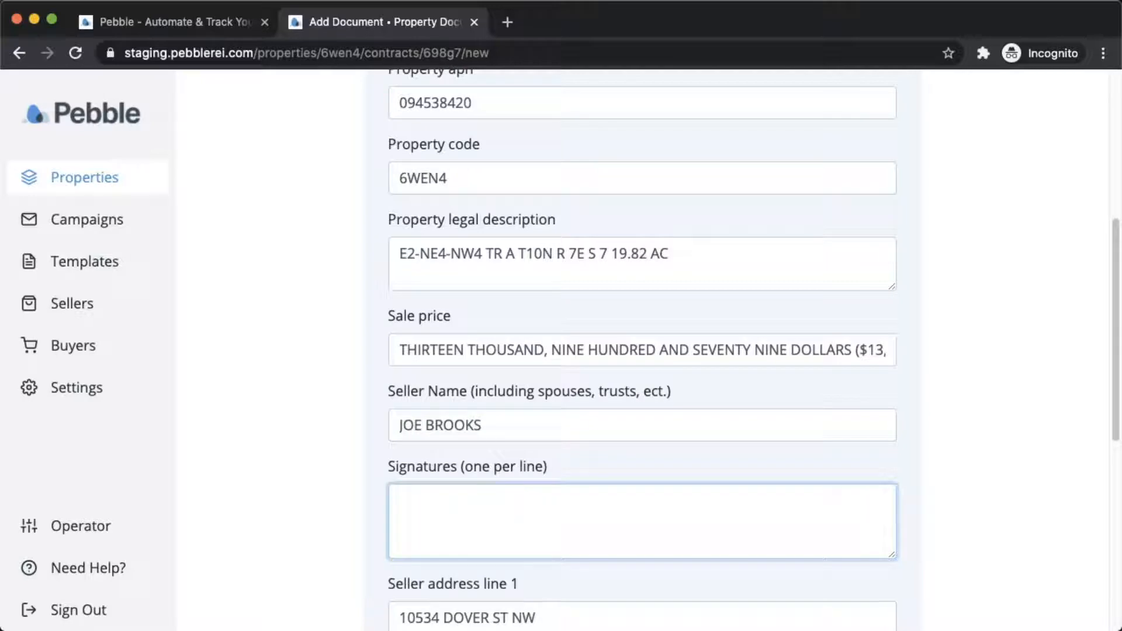
{"action": "key", "text": "super+z"}
{"action": "key", "text": "Right"}
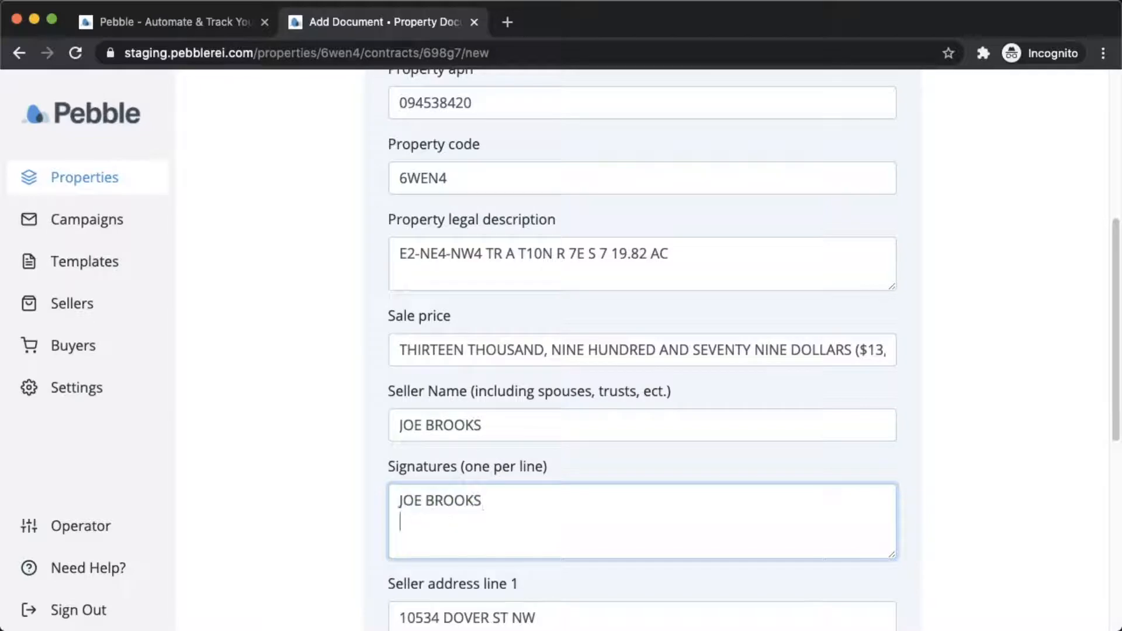
{"action": "key", "text": "Return"}
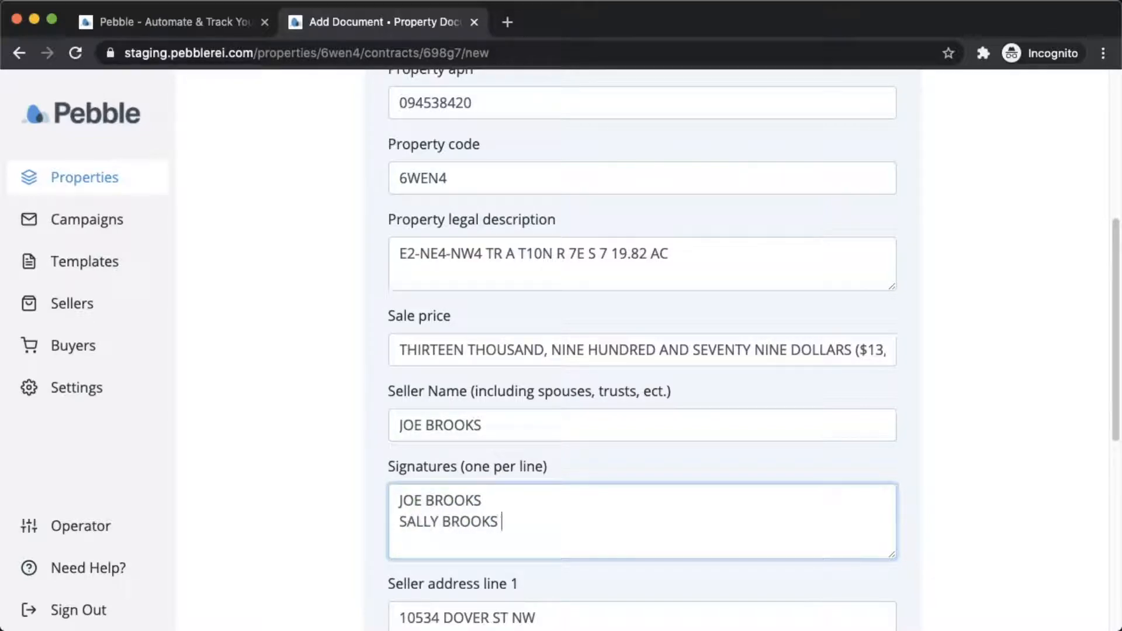
Enter the seller's phone number and generate a PDF preview of the contract.
{"action": "scroll", "coordinate": [498, 497], "scroll_direction": "down", "scroll_amount": 1}
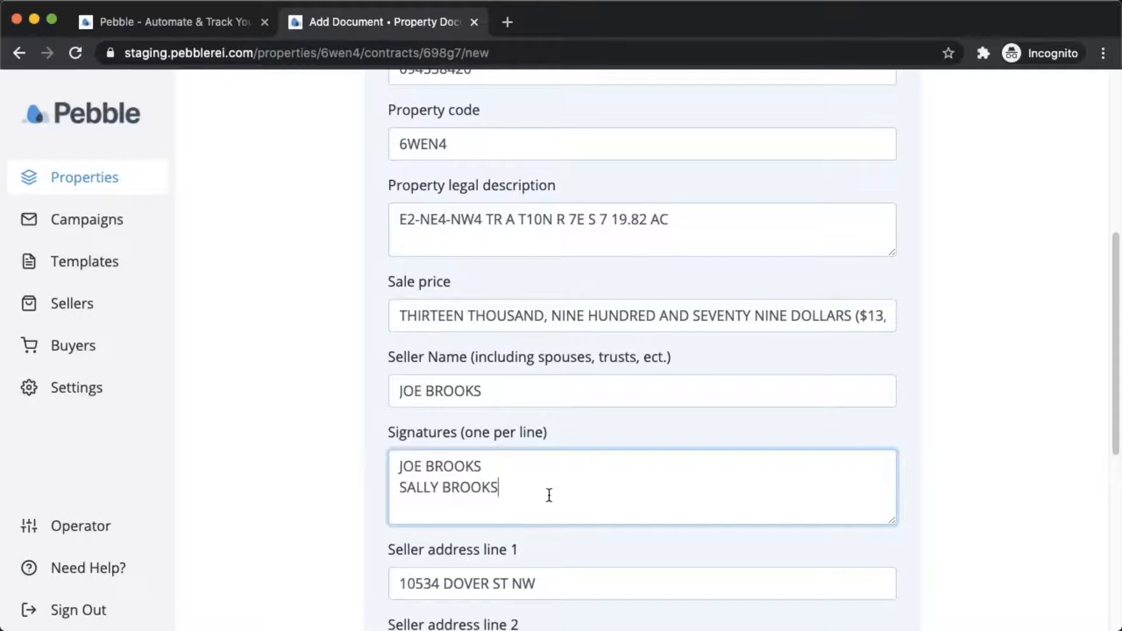
{"action": "scroll", "coordinate": [431, 489], "scroll_direction": "down", "scroll_amount": 2}
{"action": "scroll", "coordinate": [432, 491], "scroll_direction": "down", "scroll_amount": 2}
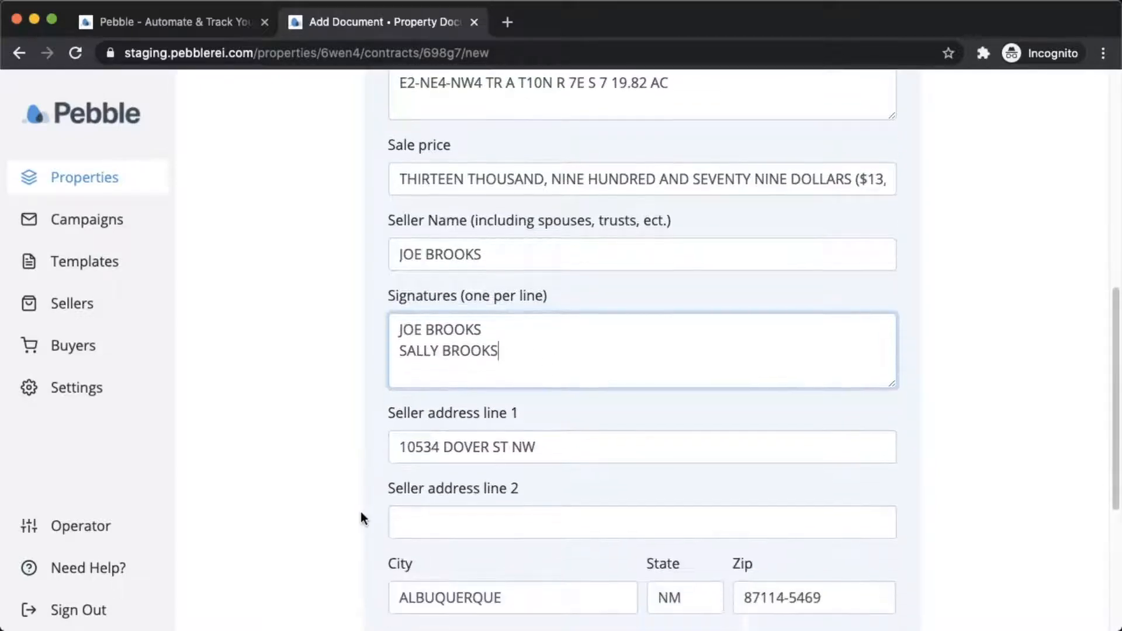
{"action": "scroll", "coordinate": [360, 531], "scroll_direction": "down", "scroll_amount": 8}
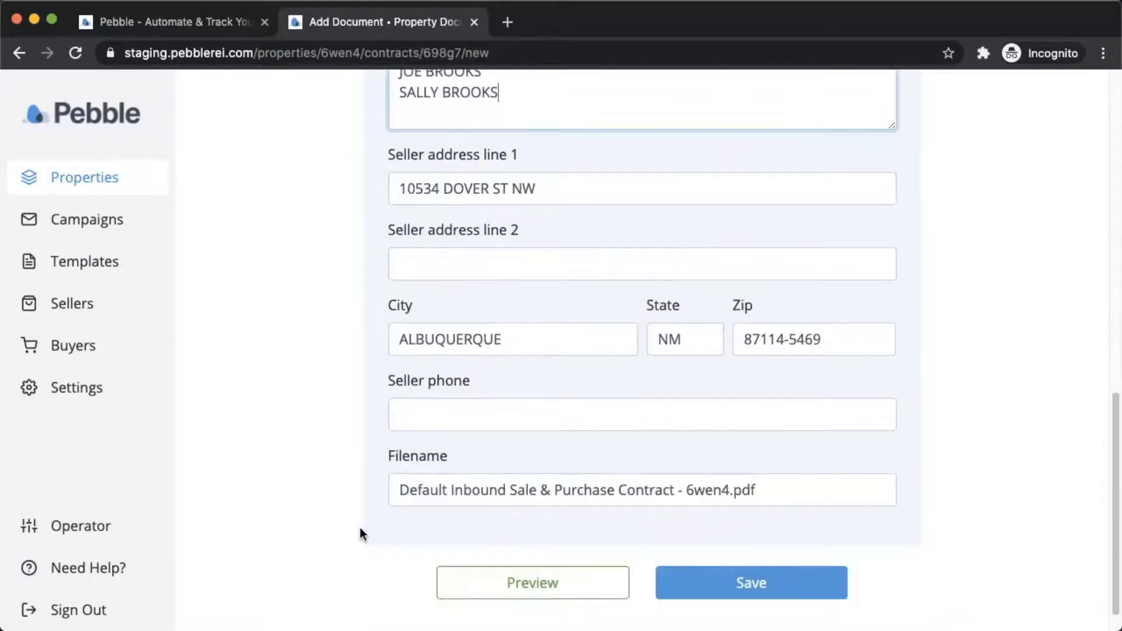
{"action": "left_click", "coordinate": [457, 409]}
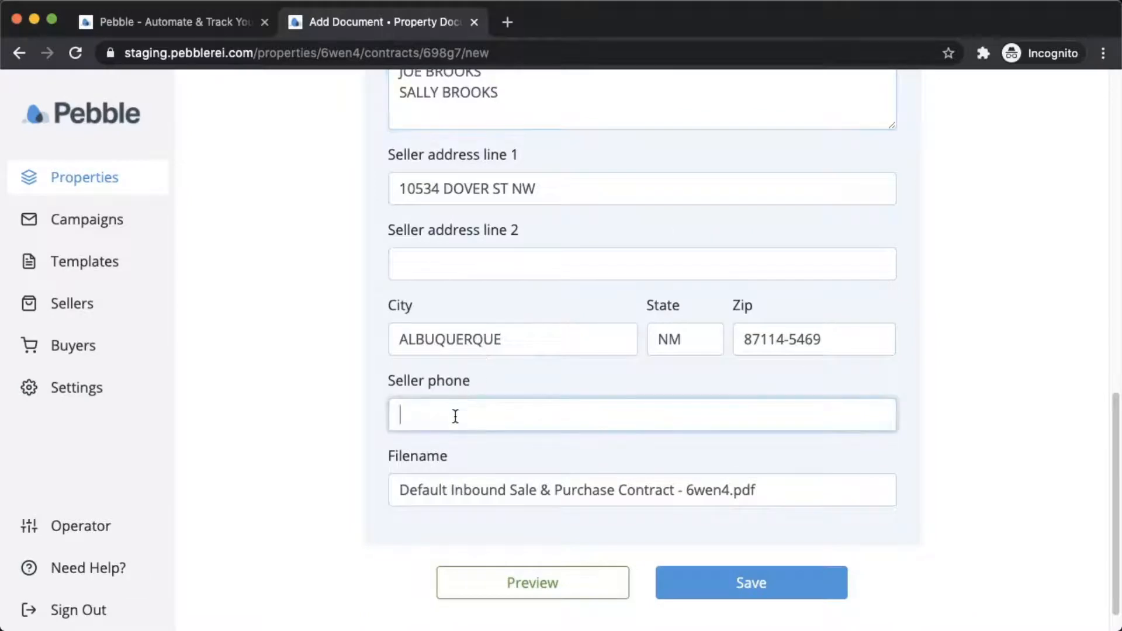
{"action": "type", "text": "555-555-5555"}
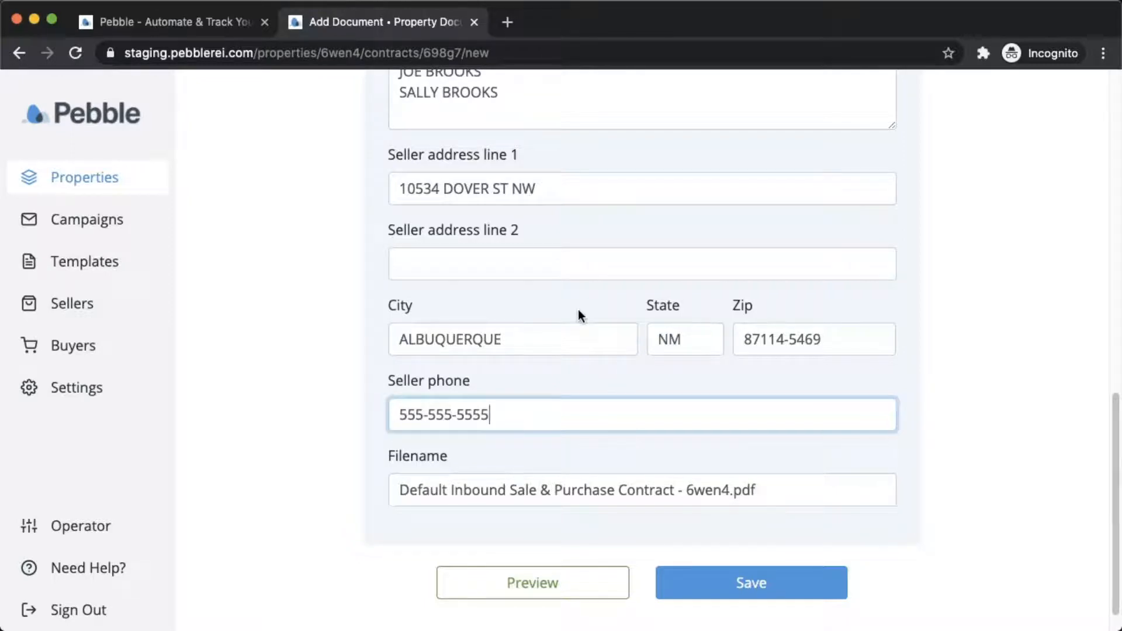
{"action": "left_click", "coordinate": [539, 594]}
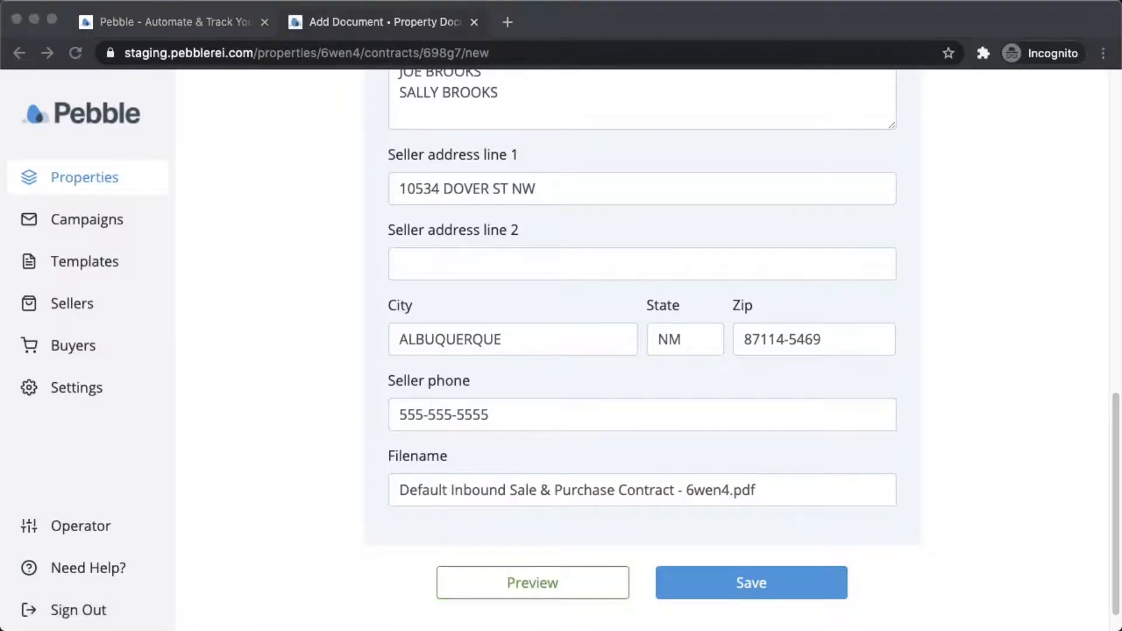
Check the preview PDF down to page 3's two seller signature lines, then return to the form.
{"action": "key", "text": "super+Tab"}
{"action": "left_click_drag", "start_coordinate": [469, 30], "coordinate": [539, 19]}
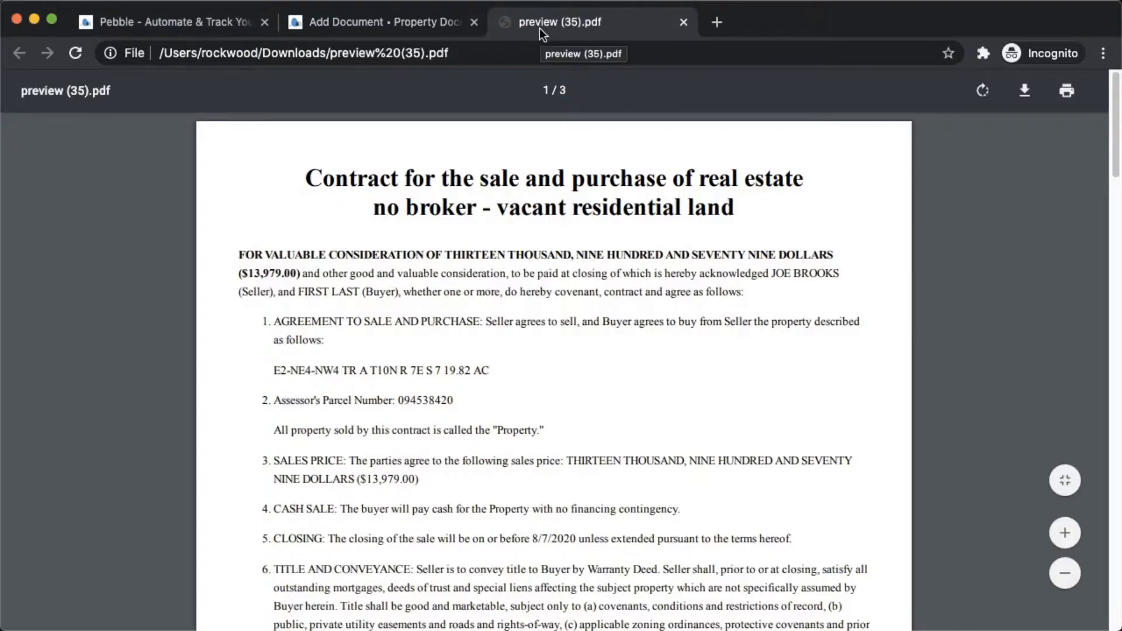
{"action": "scroll", "coordinate": [326, 224], "scroll_direction": "down", "scroll_amount": 1}
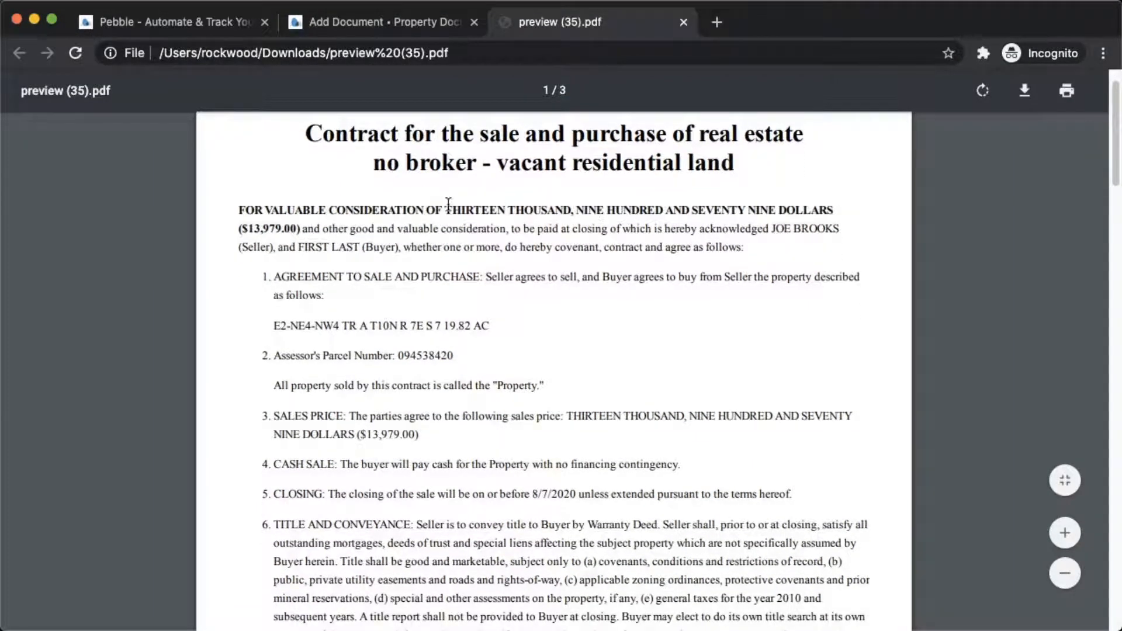
{"action": "scroll", "coordinate": [537, 374], "scroll_direction": "down", "scroll_amount": 1}
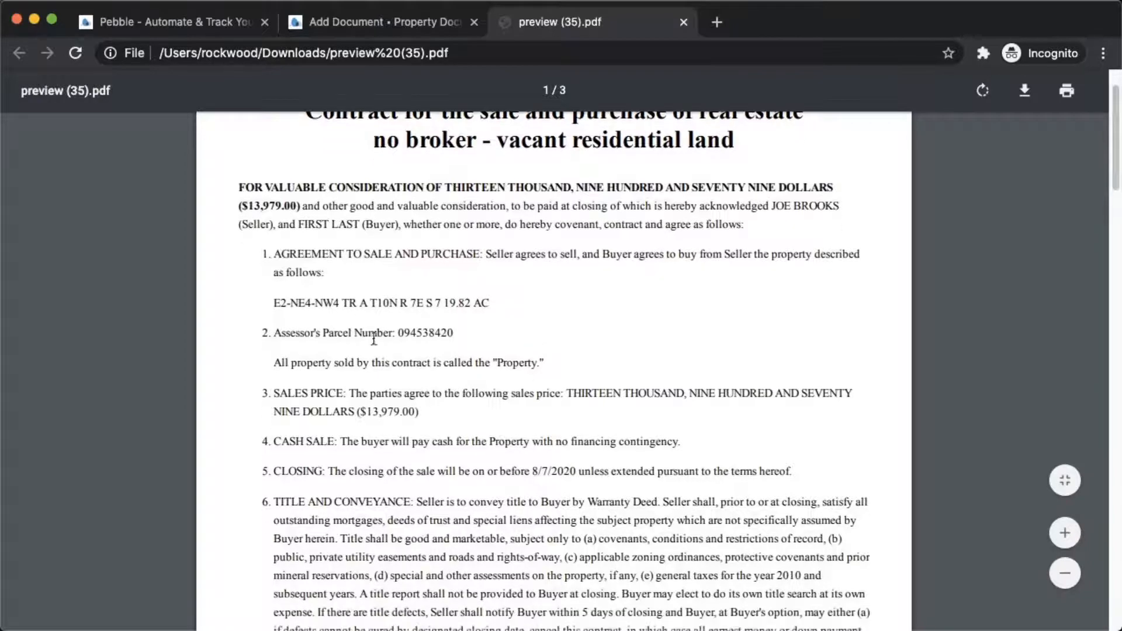
{"action": "scroll", "coordinate": [374, 339], "scroll_direction": "down", "scroll_amount": 18}
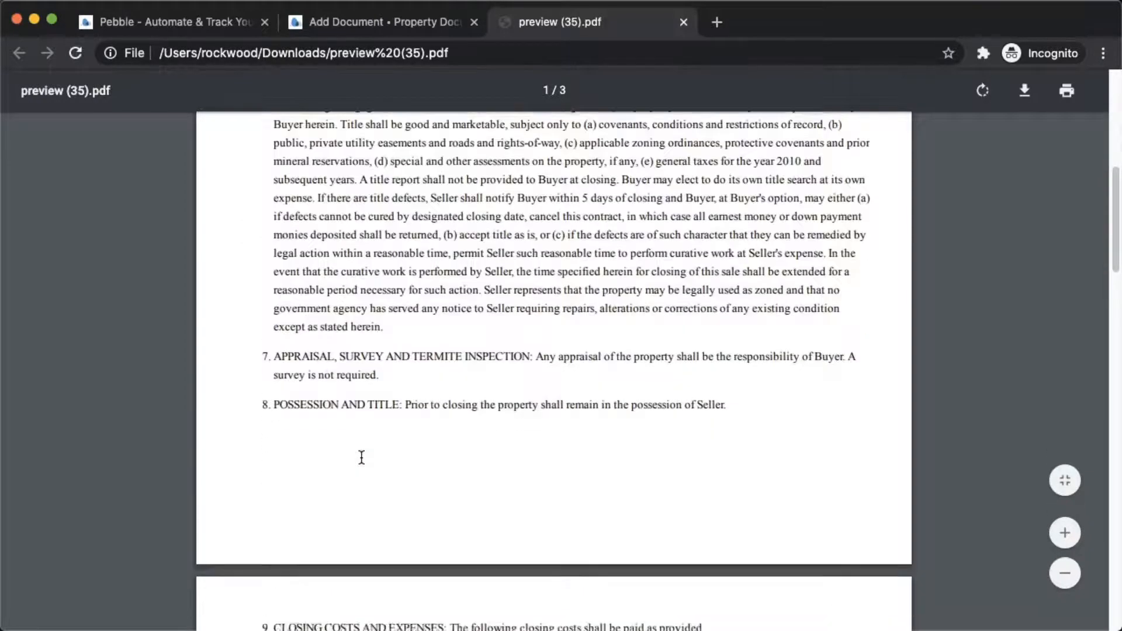
{"action": "scroll", "coordinate": [362, 457], "scroll_direction": "down", "scroll_amount": 15}
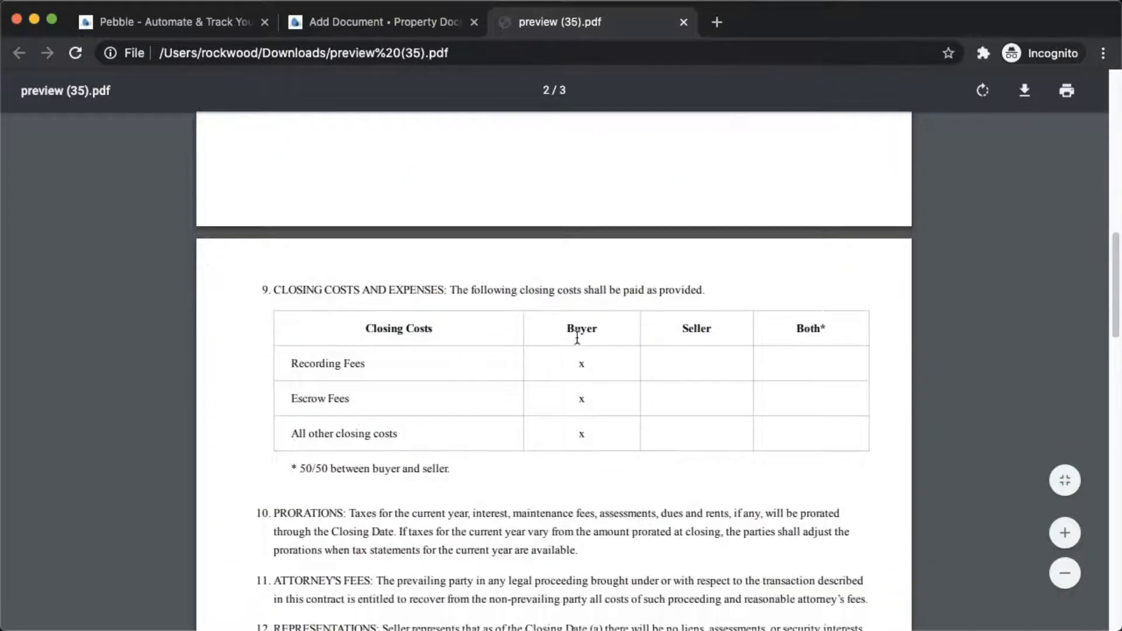
{"action": "scroll", "coordinate": [581, 456], "scroll_direction": "down", "scroll_amount": 20}
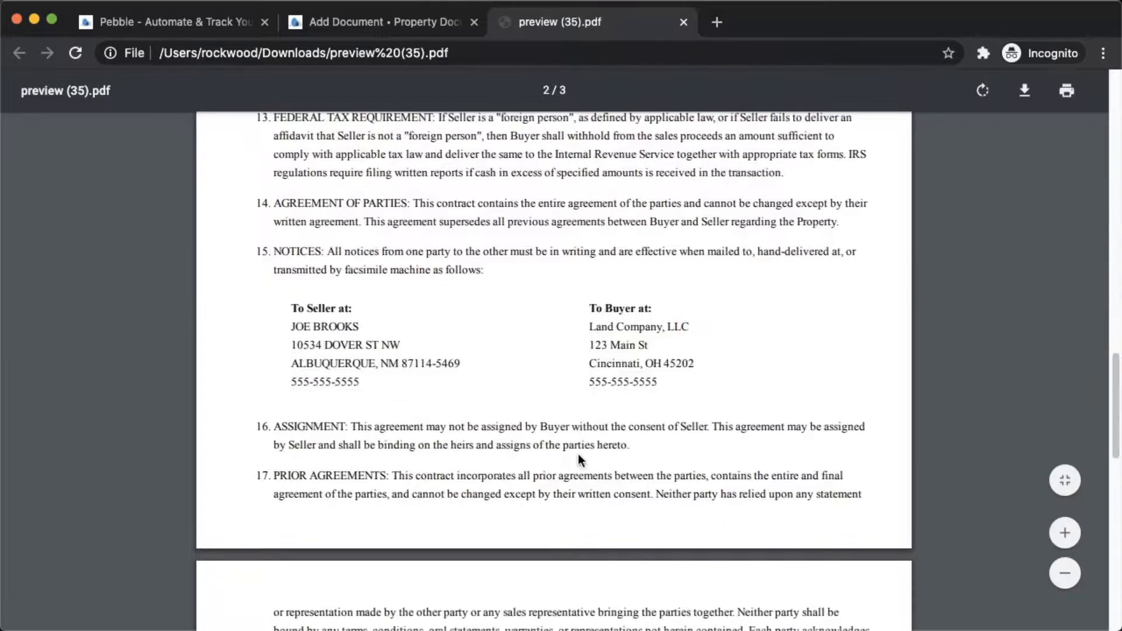
{"action": "scroll", "coordinate": [567, 383], "scroll_direction": "down", "scroll_amount": 9}
{"action": "scroll", "coordinate": [568, 384], "scroll_direction": "down", "scroll_amount": 15}
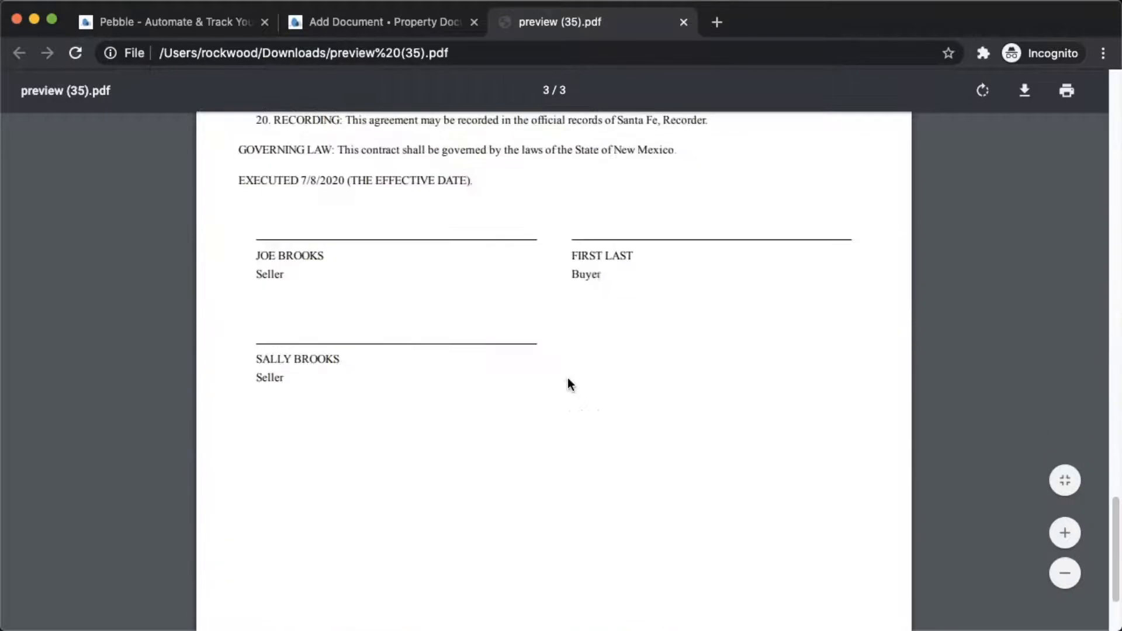
{"action": "scroll", "coordinate": [568, 381], "scroll_direction": "up", "scroll_amount": 1}
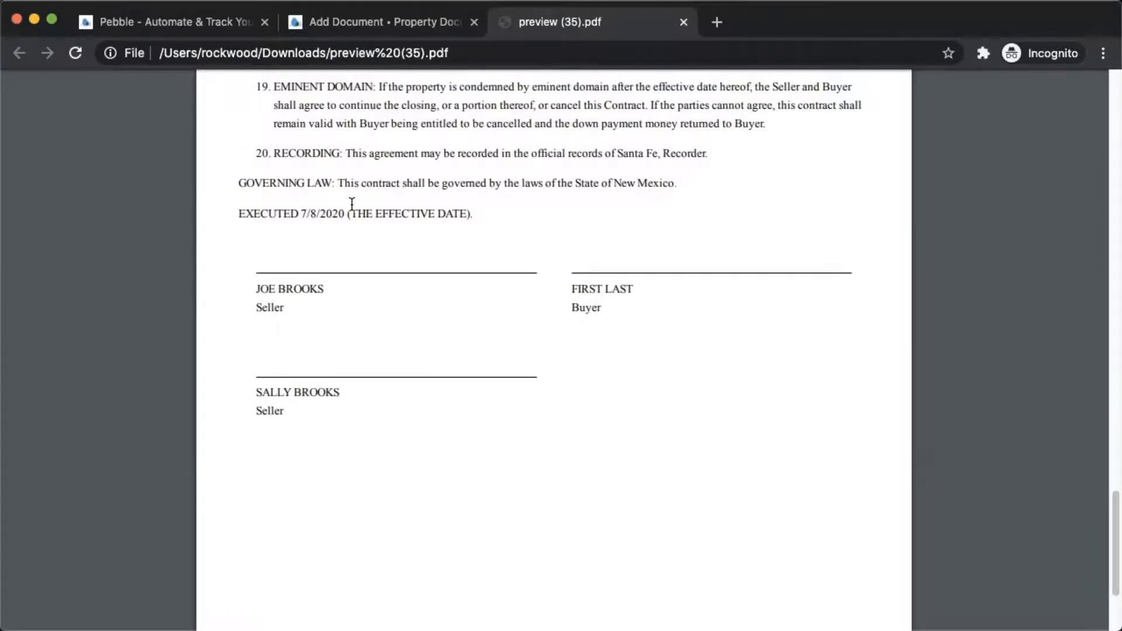
{"action": "left_click", "coordinate": [353, 26]}
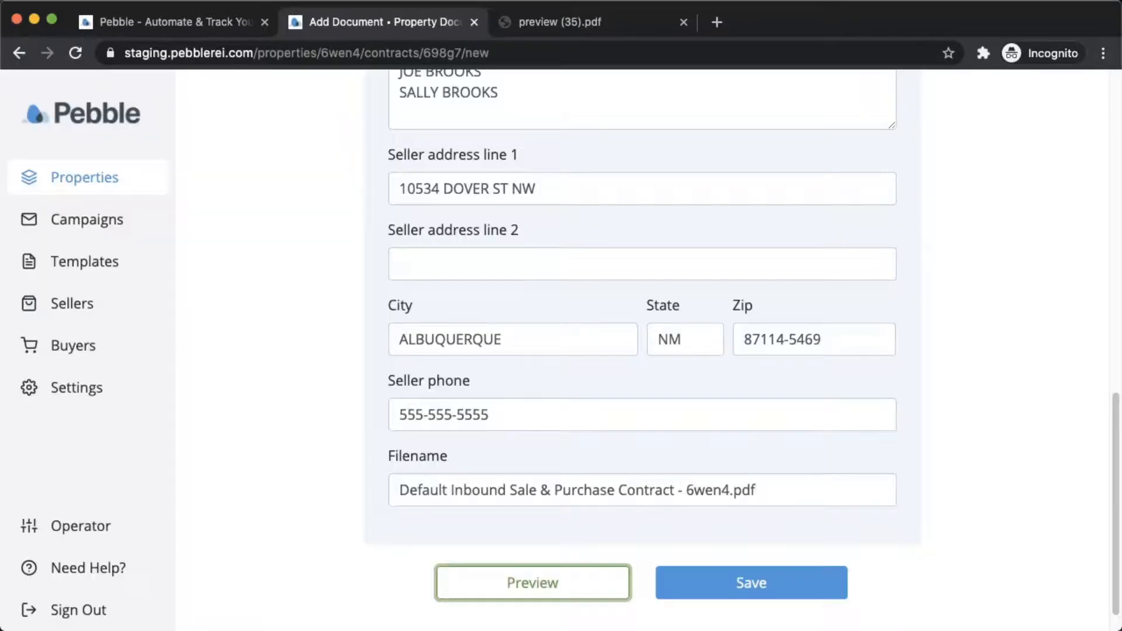
Save the document as Default Inbound Sale & Purchase Contract - 6wen4.pdf and review its 3 pages.
{"action": "left_click", "coordinate": [756, 594]}
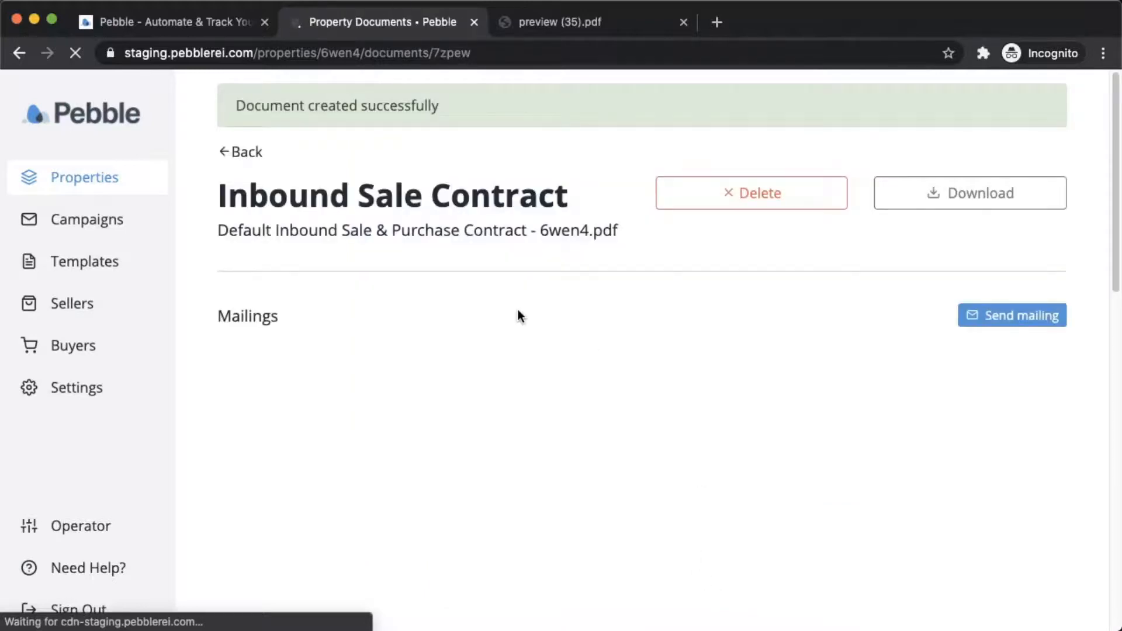
{"action": "scroll", "coordinate": [207, 403], "scroll_direction": "down", "scroll_amount": 1}
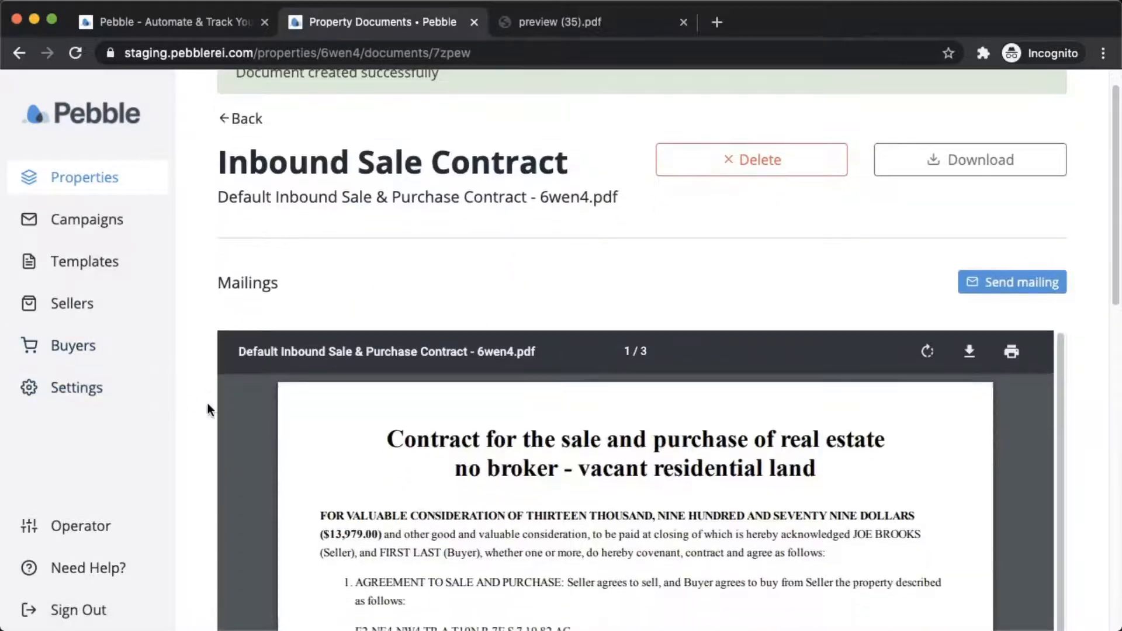
{"action": "scroll", "coordinate": [207, 404], "scroll_direction": "down", "scroll_amount": 5}
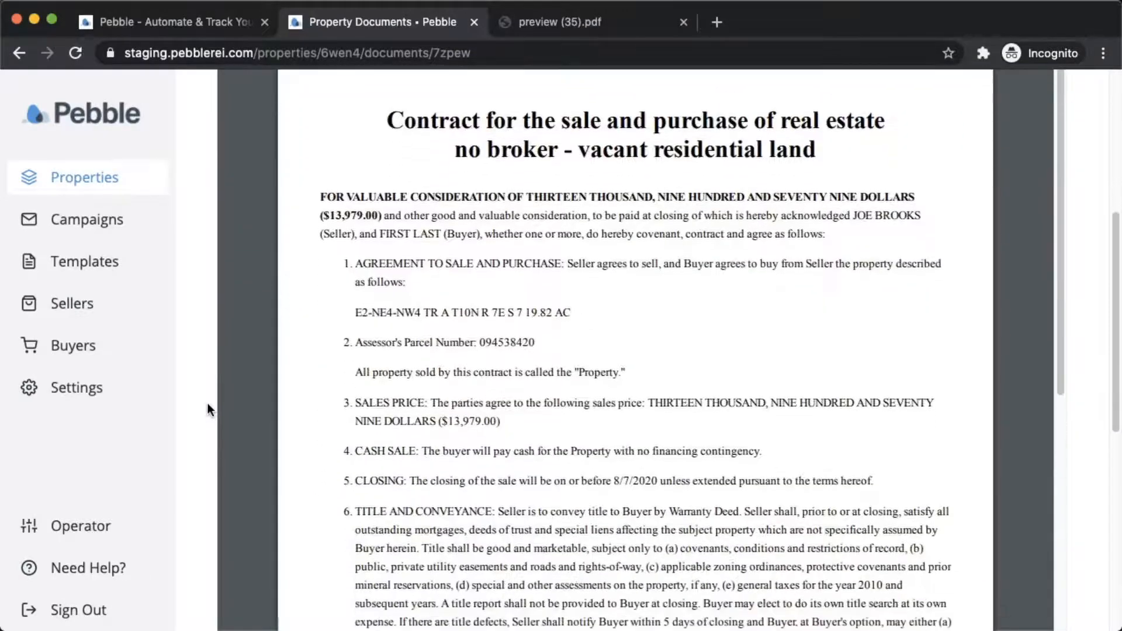
{"action": "scroll", "coordinate": [207, 403], "scroll_direction": "up", "scroll_amount": 5}
{"action": "scroll", "coordinate": [207, 402], "scroll_direction": "down", "scroll_amount": 8}
{"action": "scroll", "coordinate": [207, 402], "scroll_direction": "down", "scroll_amount": 4}
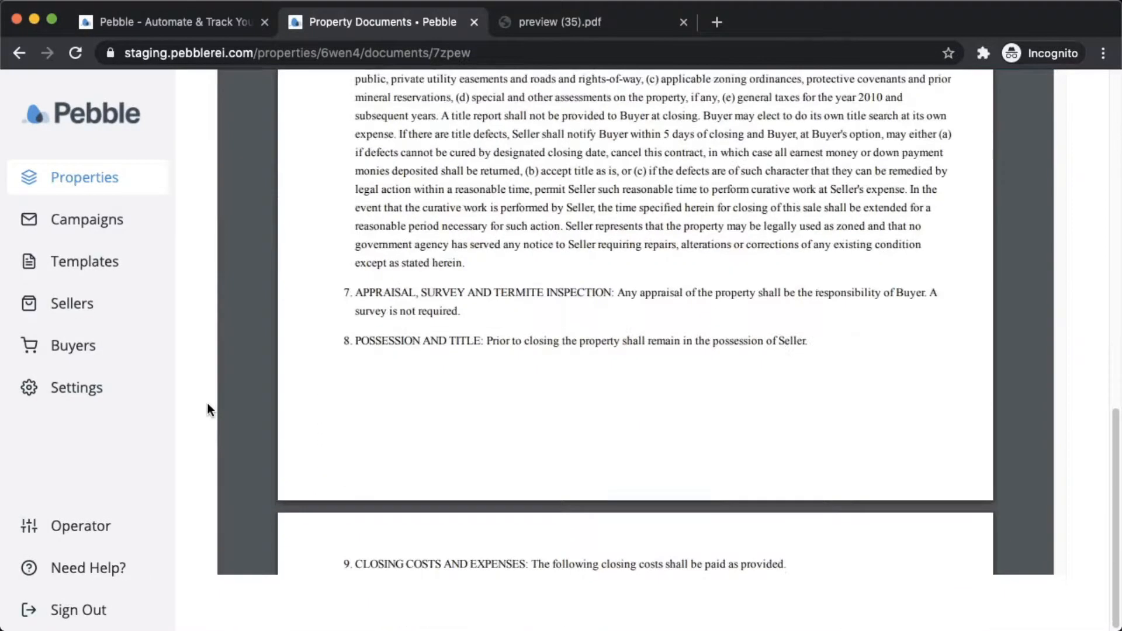
{"action": "scroll", "coordinate": [328, 422], "scroll_direction": "down", "scroll_amount": 10}
{"action": "scroll", "coordinate": [329, 422], "scroll_direction": "down", "scroll_amount": 4}
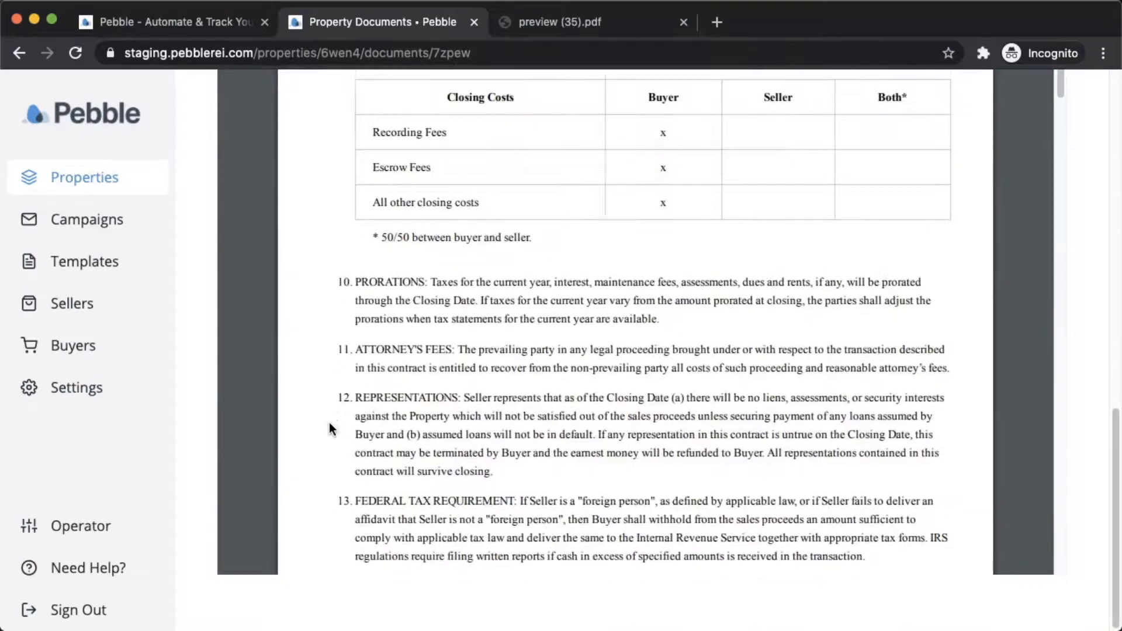
{"action": "scroll", "coordinate": [202, 395], "scroll_direction": "up", "scroll_amount": 5}
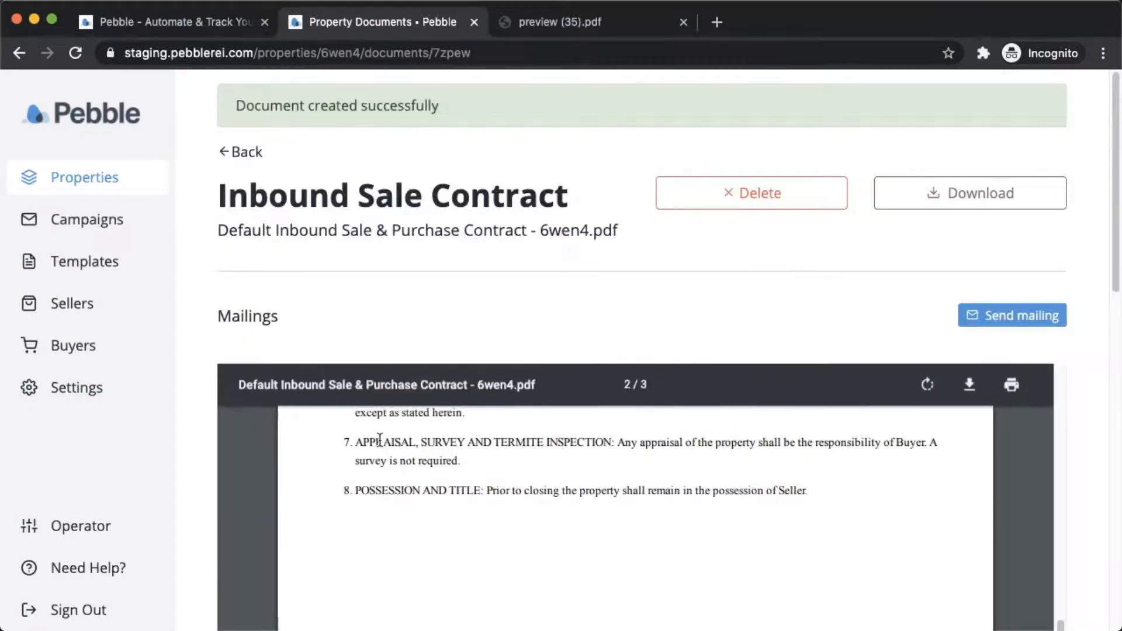
{"action": "scroll", "coordinate": [376, 421], "scroll_direction": "up", "scroll_amount": 10}
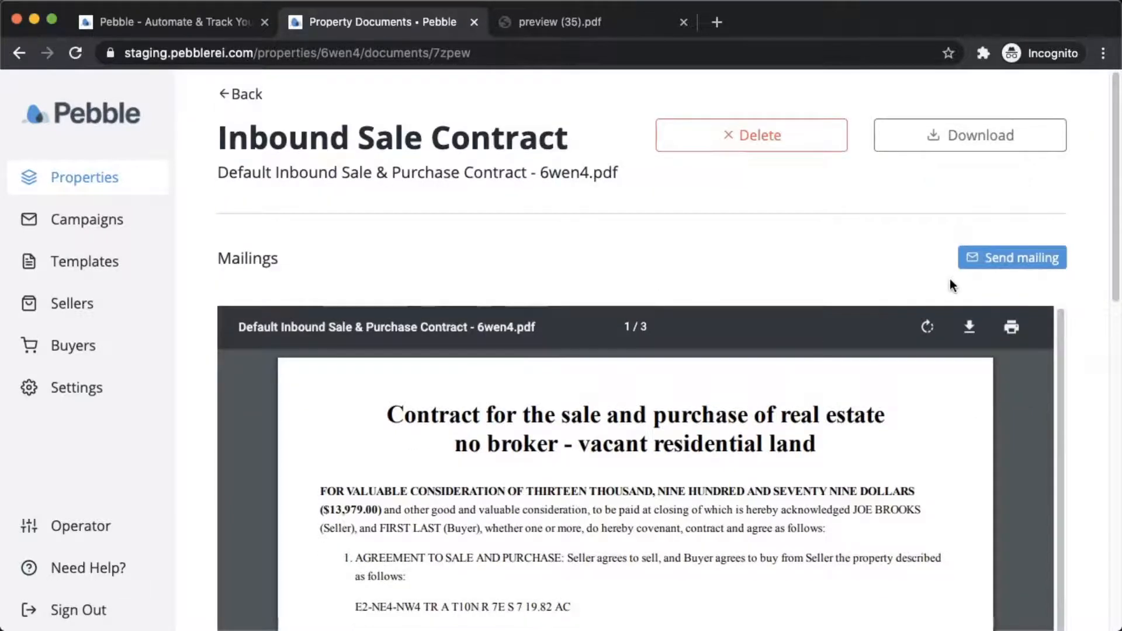
Open the Send mailing form, keeping USPS First Class as the mail type.
{"action": "left_click", "coordinate": [999, 265]}
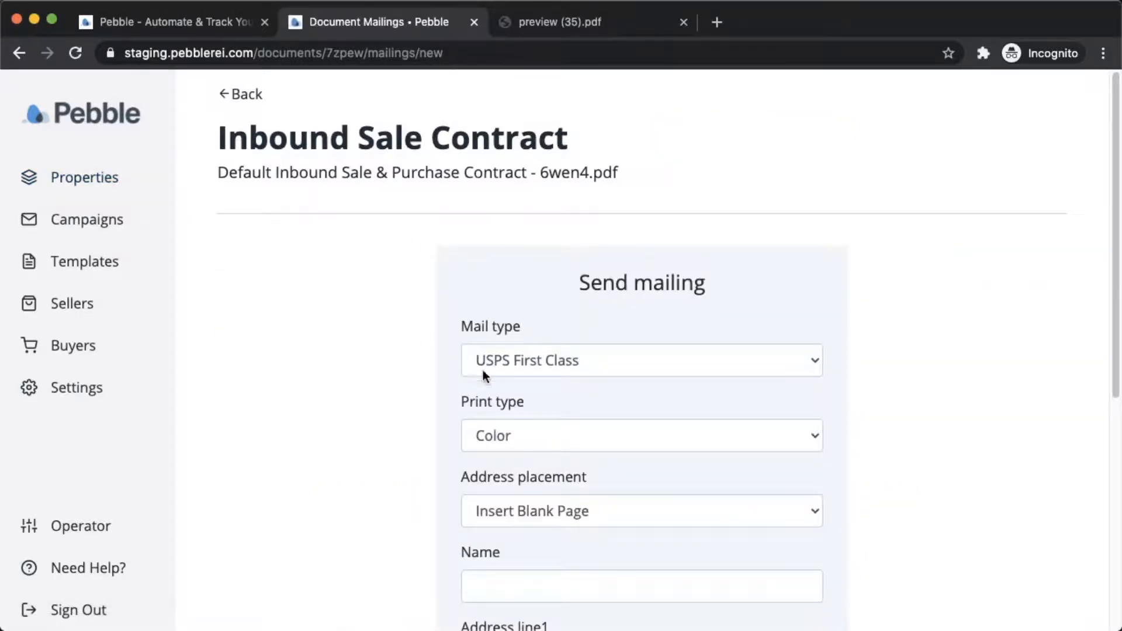
{"action": "scroll", "coordinate": [566, 396], "scroll_direction": "down", "scroll_amount": 2}
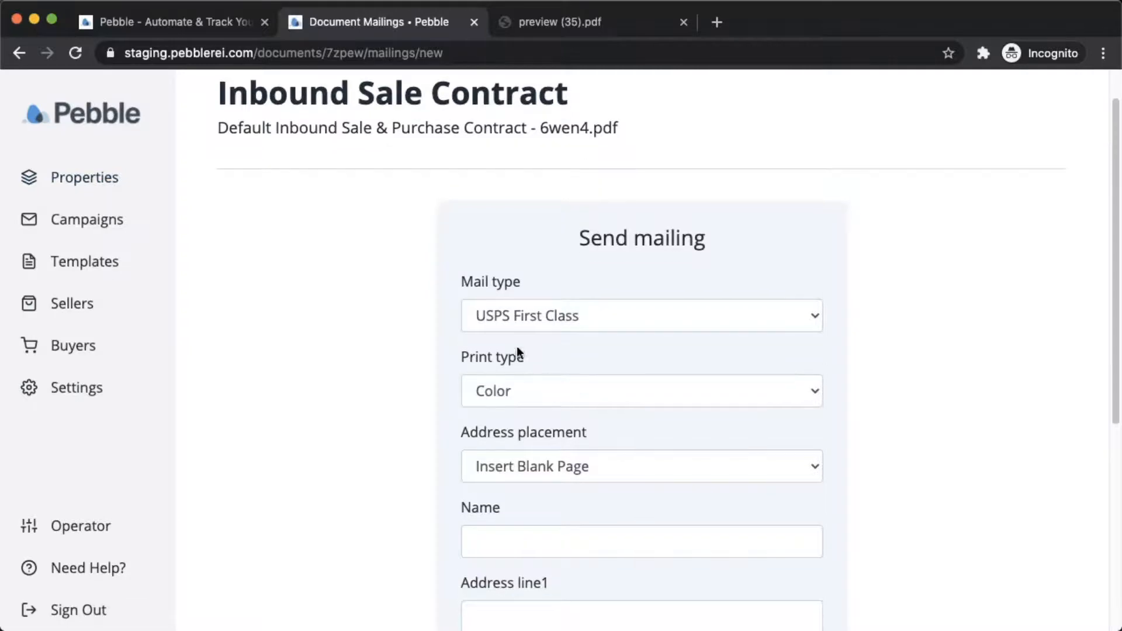
{"action": "left_click", "coordinate": [504, 313]}
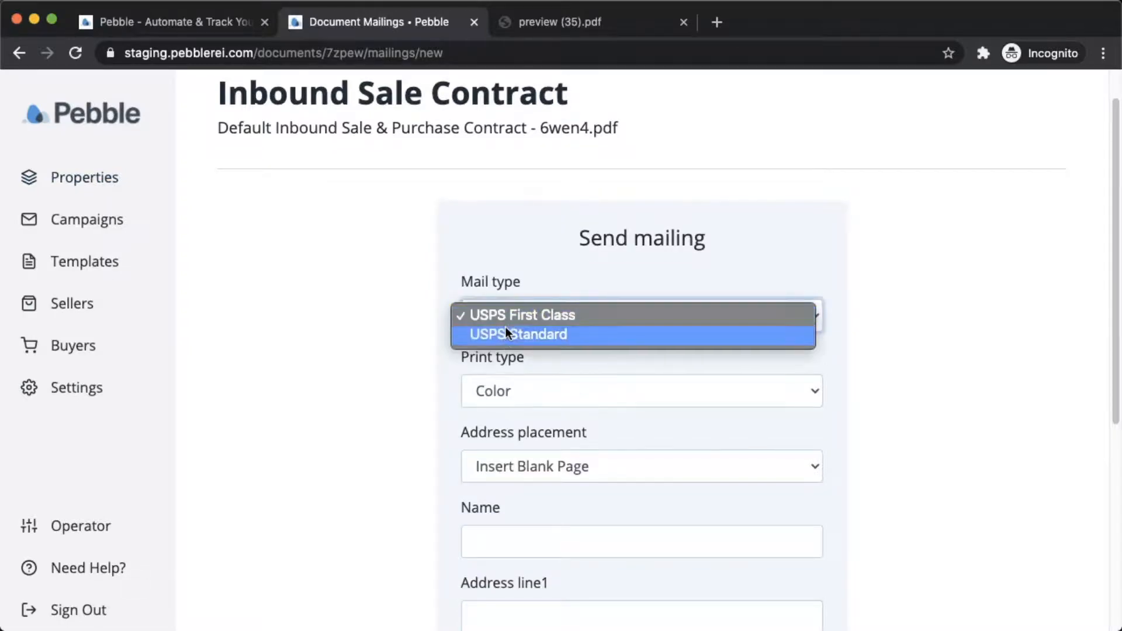
{"action": "left_click", "coordinate": [507, 314]}
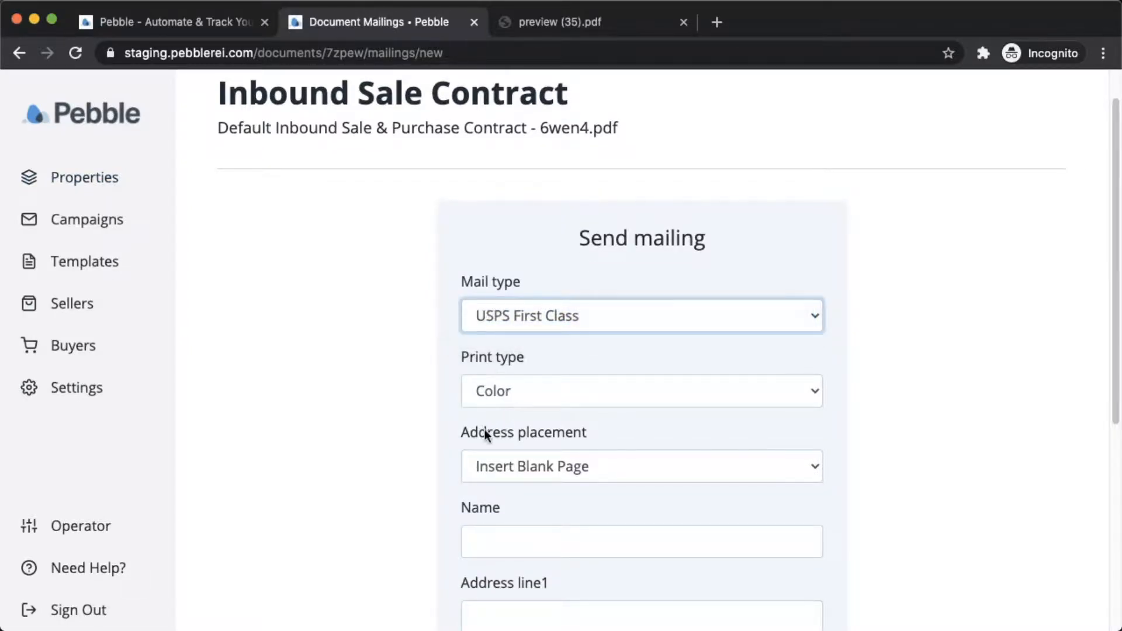
{"action": "scroll", "coordinate": [514, 436], "scroll_direction": "down", "scroll_amount": 1}
Try Top of First Page for address placement, then revert to Insert Blank Page.
{"action": "left_click", "coordinate": [524, 437]}
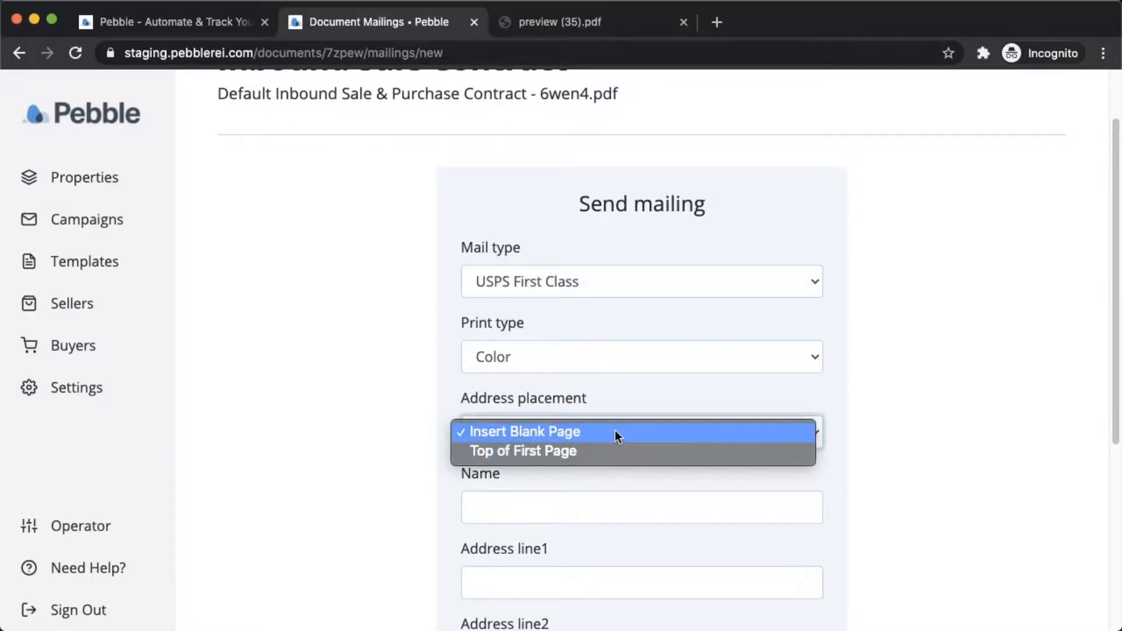
{"action": "left_click", "coordinate": [492, 434]}
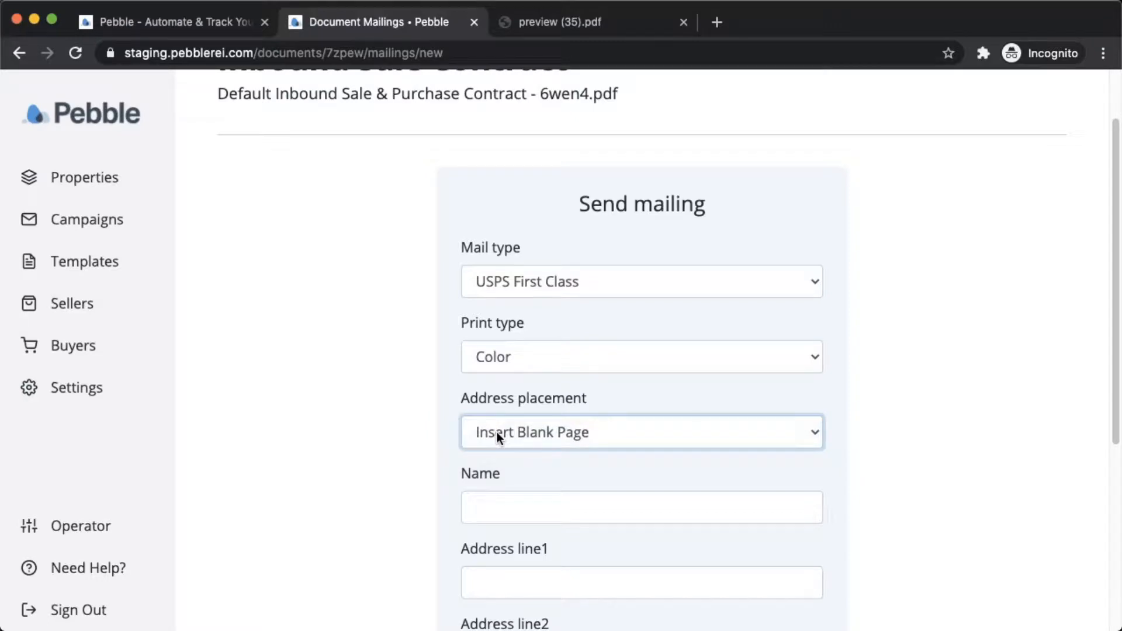
{"action": "left_click", "coordinate": [497, 432]}
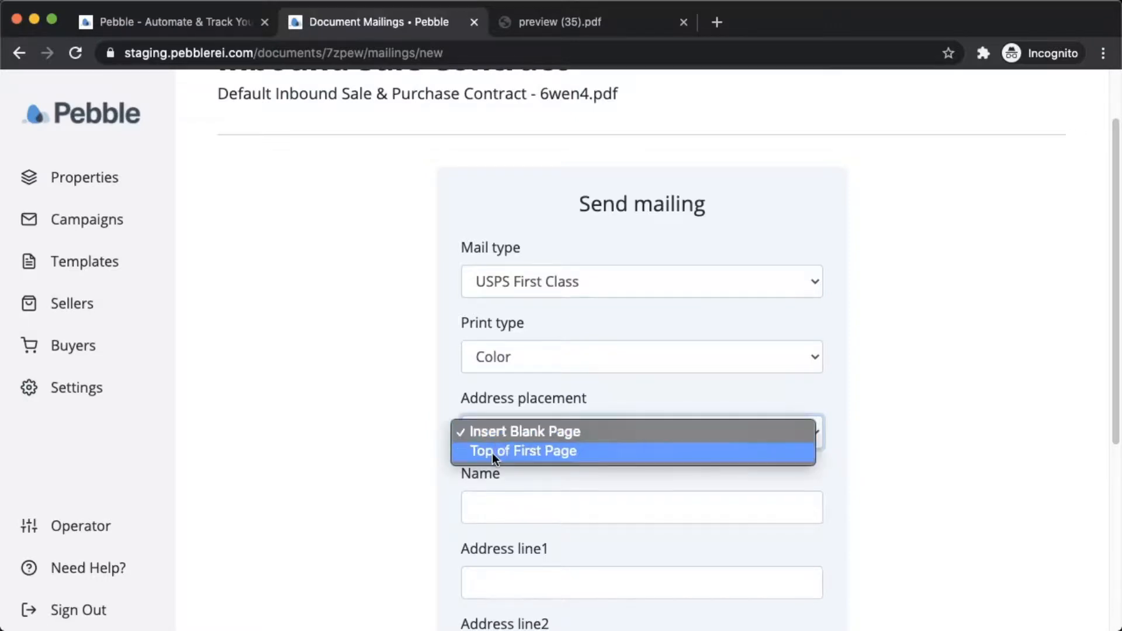
{"action": "left_click", "coordinate": [493, 454]}
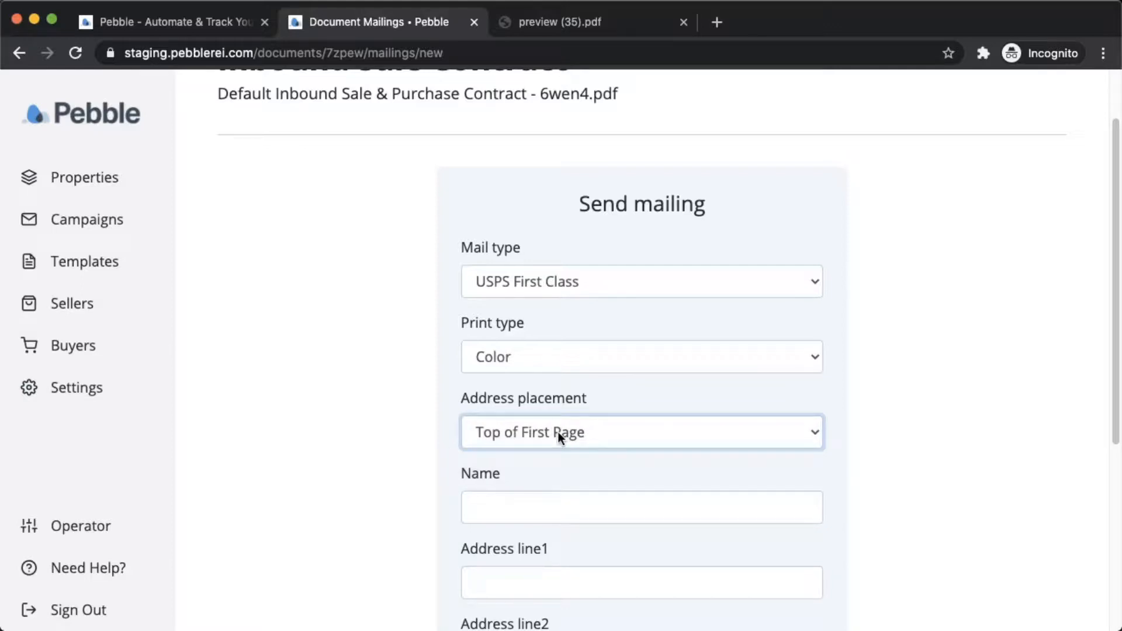
{"action": "left_click", "coordinate": [552, 429]}
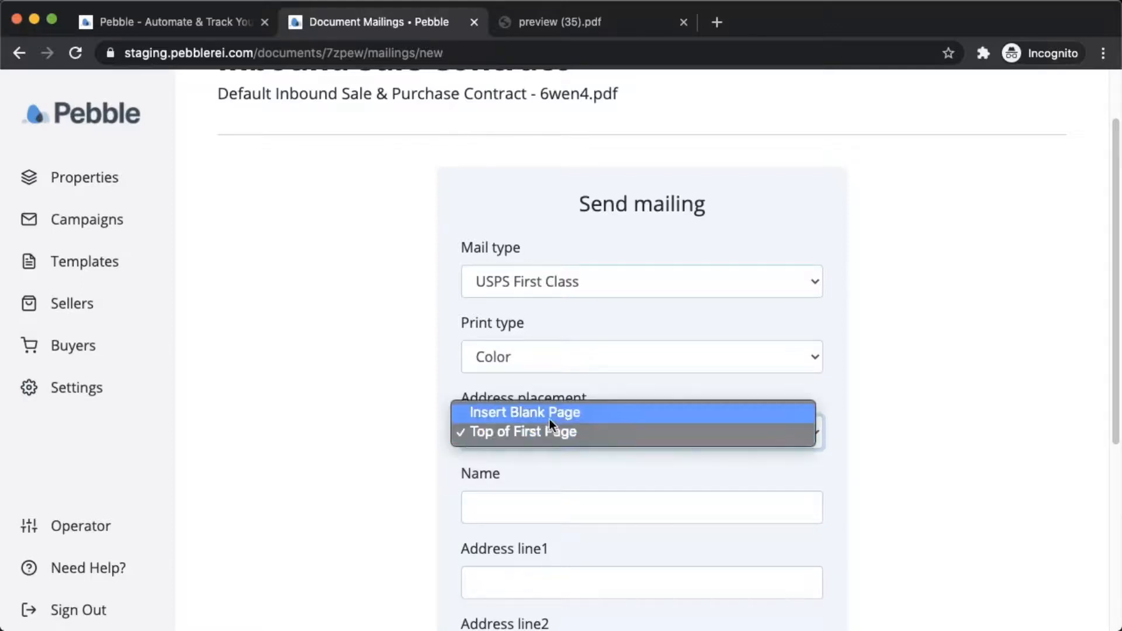
{"action": "left_click", "coordinate": [549, 415]}
{"action": "scroll", "coordinate": [327, 478], "scroll_direction": "down", "scroll_amount": 1}
{"action": "scroll", "coordinate": [331, 485], "scroll_direction": "down", "scroll_amount": 2}
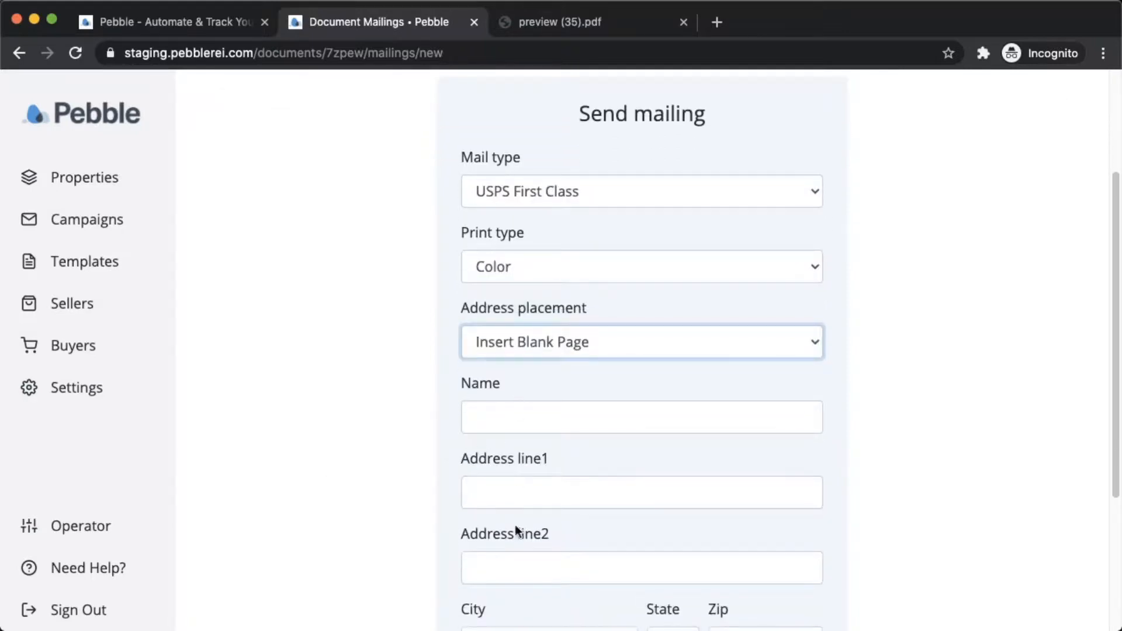
{"action": "scroll", "coordinate": [401, 586], "scroll_direction": "down", "scroll_amount": 3}
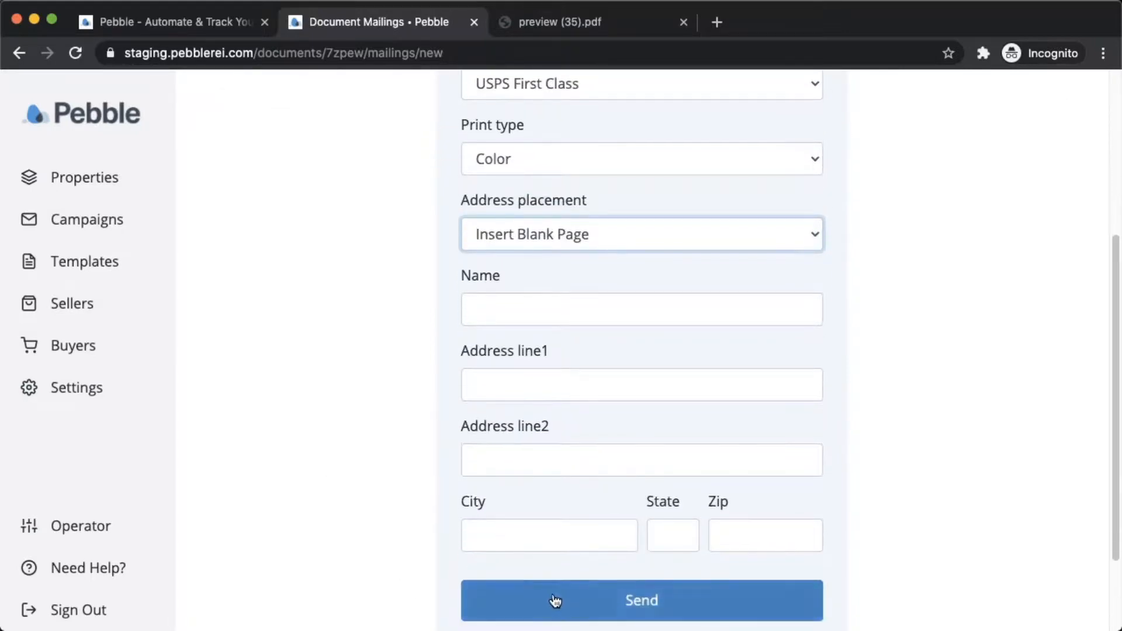
{"action": "scroll", "coordinate": [351, 356], "scroll_direction": "up", "scroll_amount": 1}
{"action": "scroll", "coordinate": [352, 356], "scroll_direction": "up", "scroll_amount": 5}
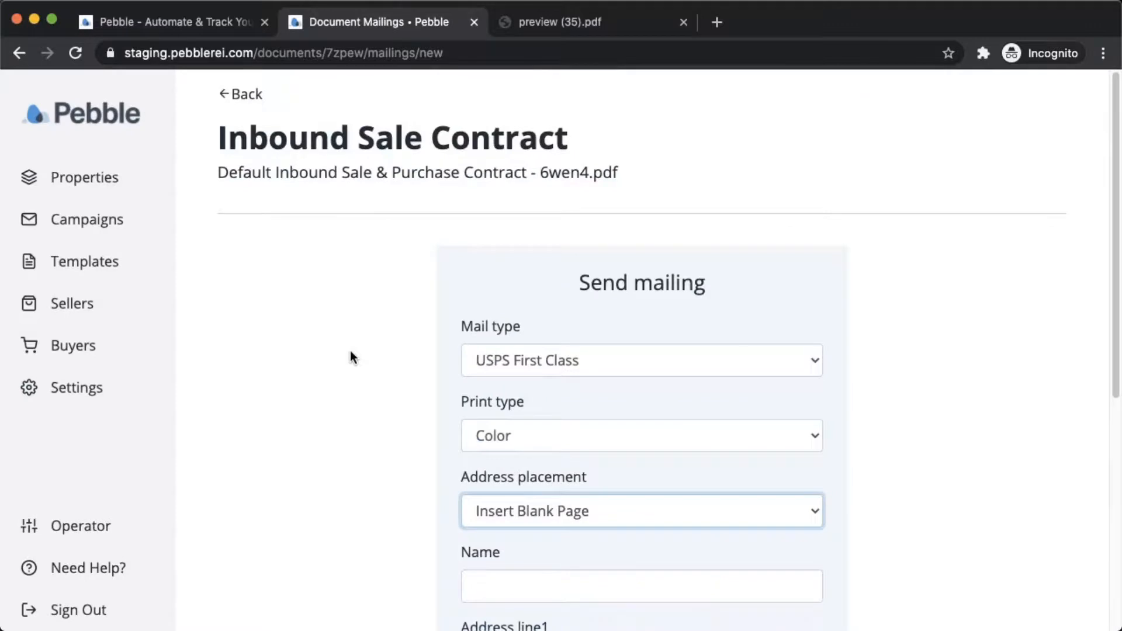
{"action": "left_click", "coordinate": [242, 97]}
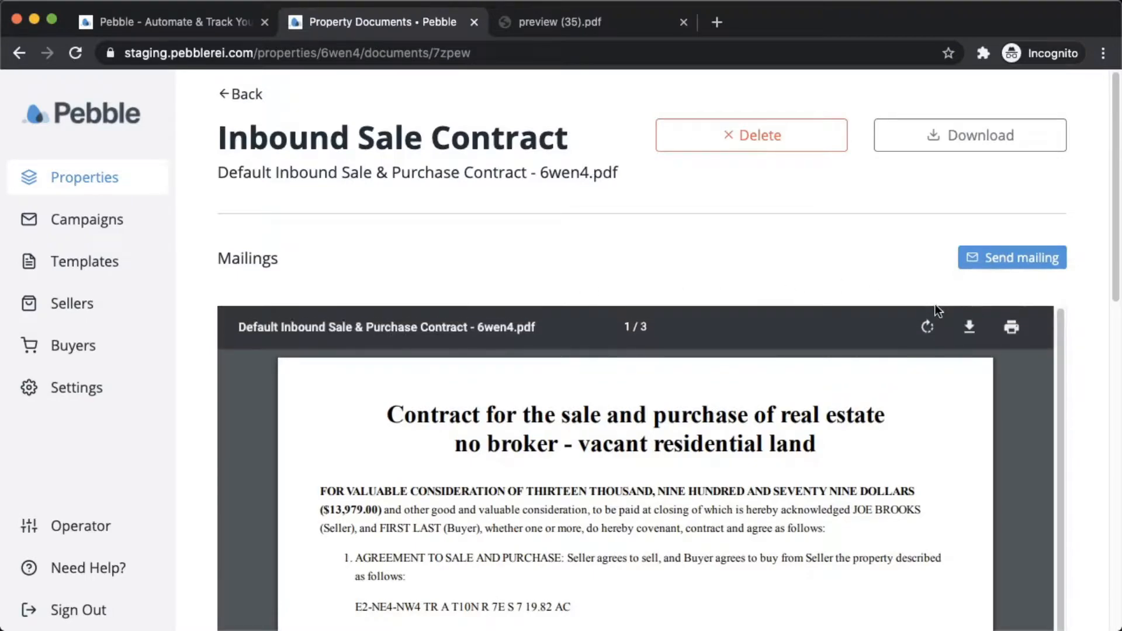
{"action": "scroll", "coordinate": [892, 282], "scroll_direction": "down", "scroll_amount": 2}
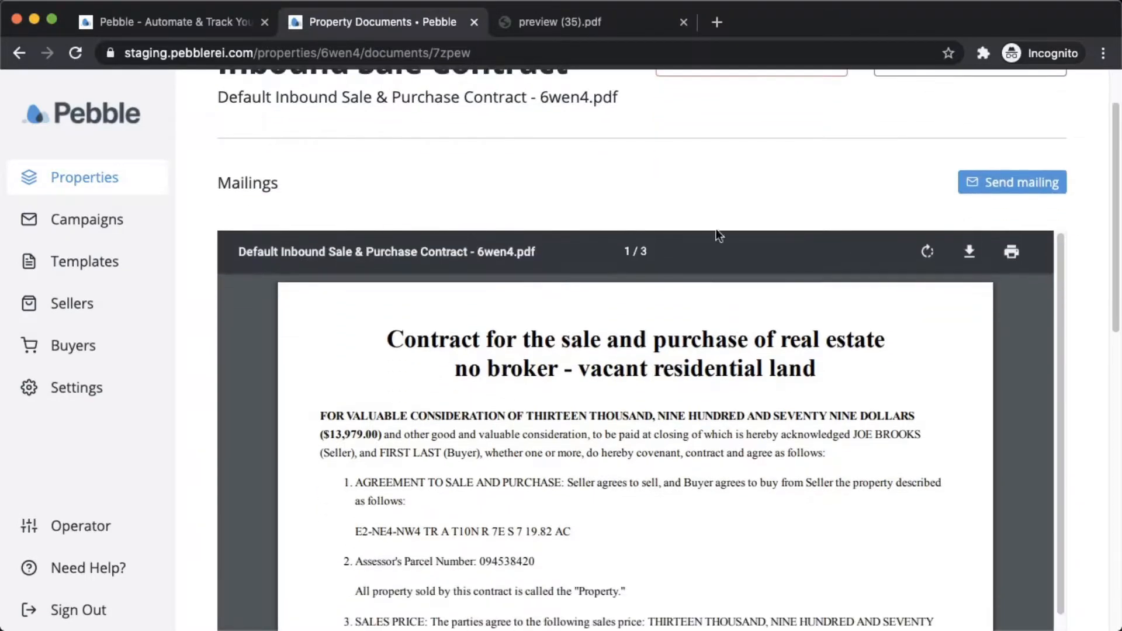
{"action": "scroll", "coordinate": [1092, 496], "scroll_direction": "up", "scroll_amount": 3}
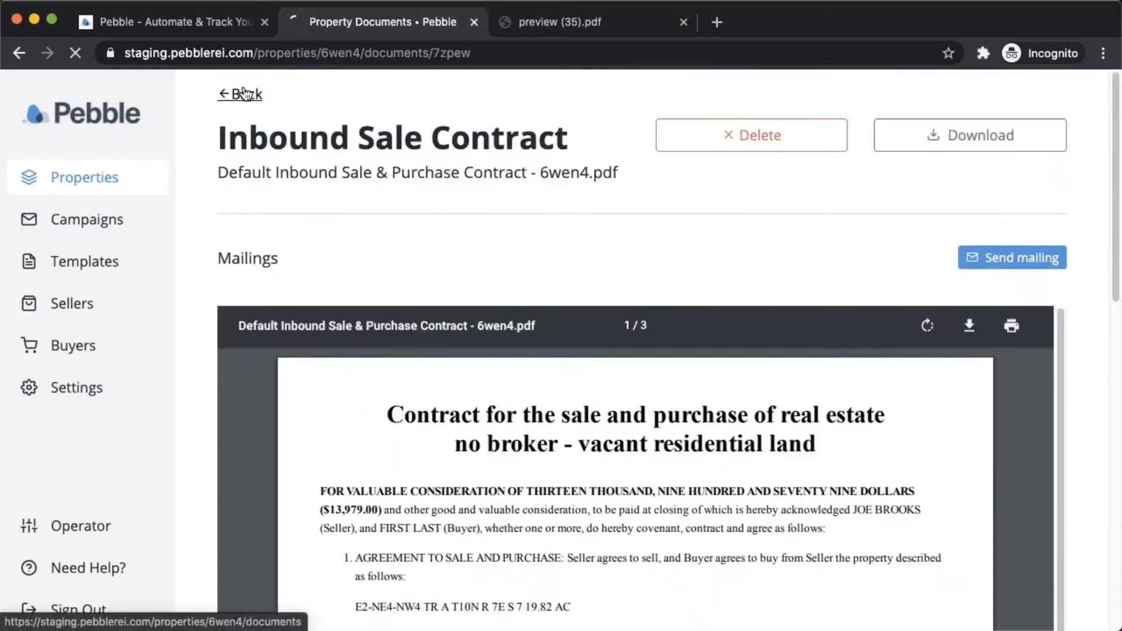
{"action": "left_click", "coordinate": [245, 90]}
{"action": "scroll", "coordinate": [248, 282], "scroll_direction": "down", "scroll_amount": 1}
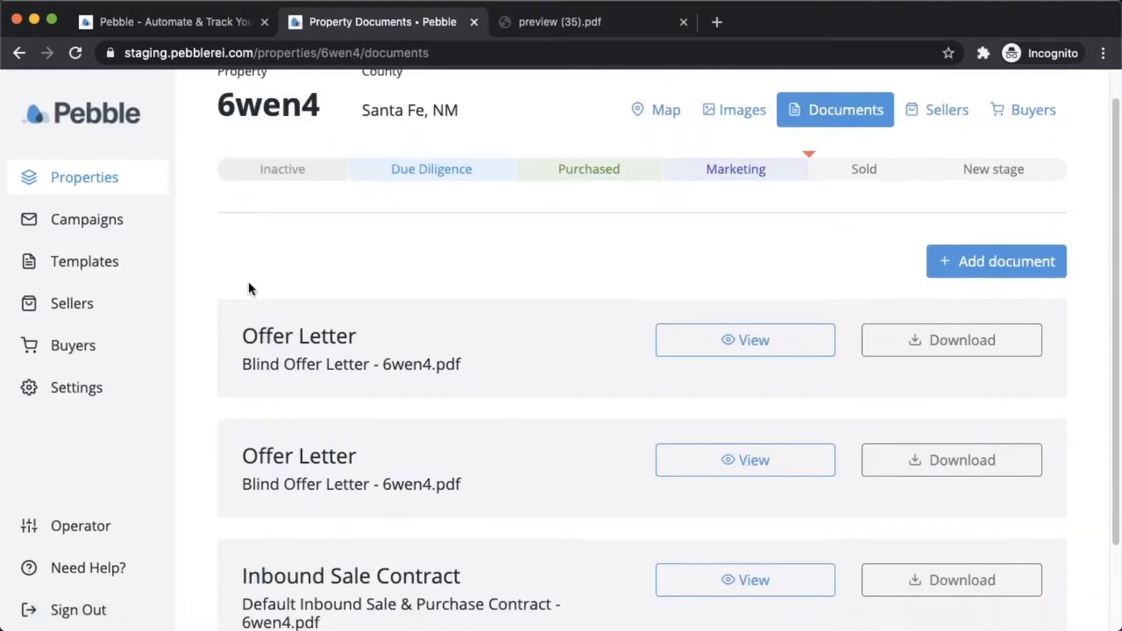
{"action": "scroll", "coordinate": [591, 217], "scroll_direction": "up", "scroll_amount": 1}
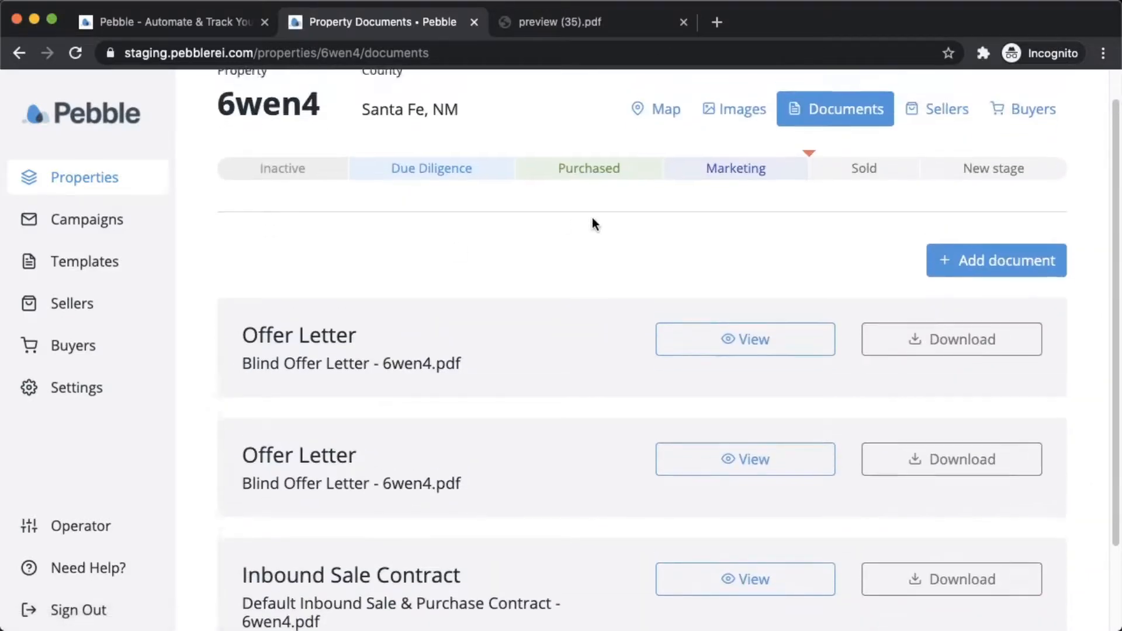
{"action": "scroll", "coordinate": [592, 218], "scroll_direction": "down", "scroll_amount": 2}
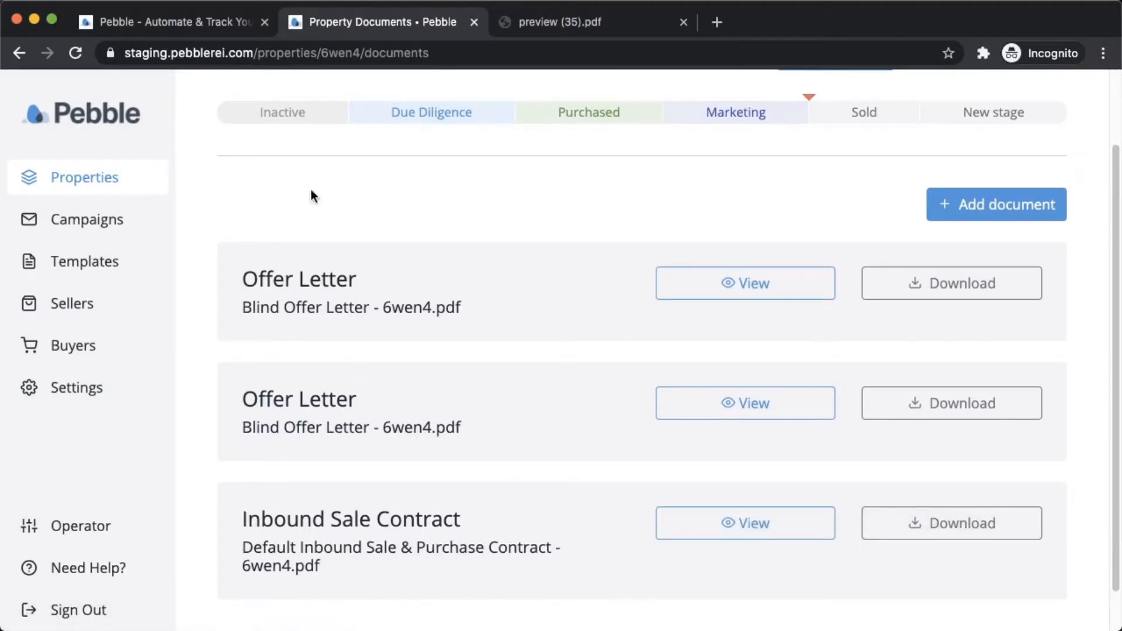
{"action": "scroll", "coordinate": [309, 192], "scroll_direction": "up", "scroll_amount": 3}
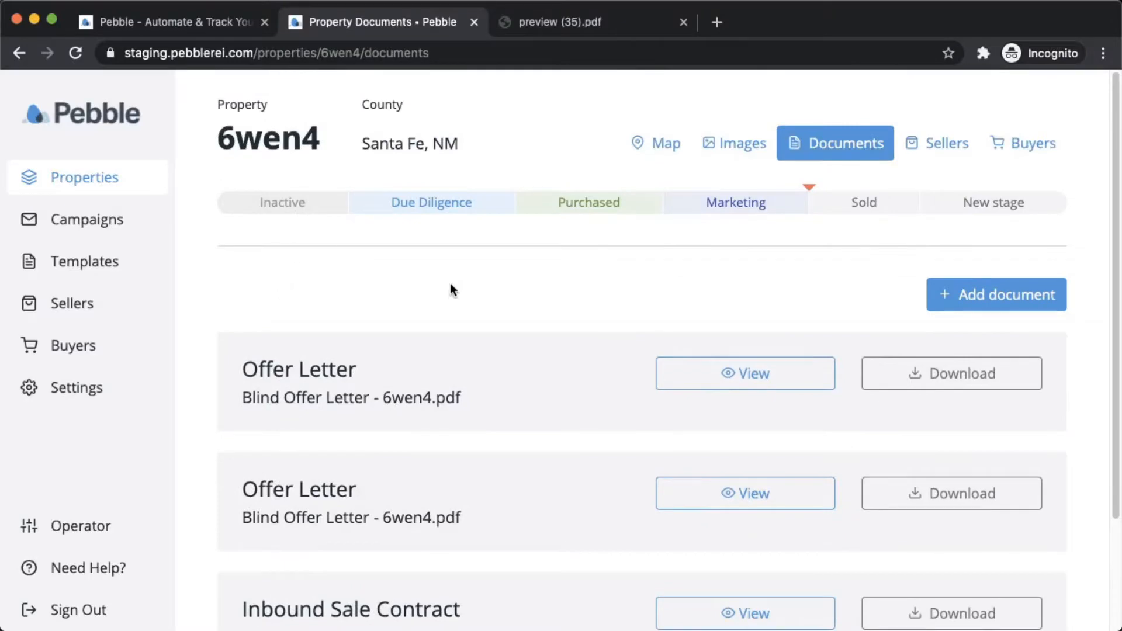